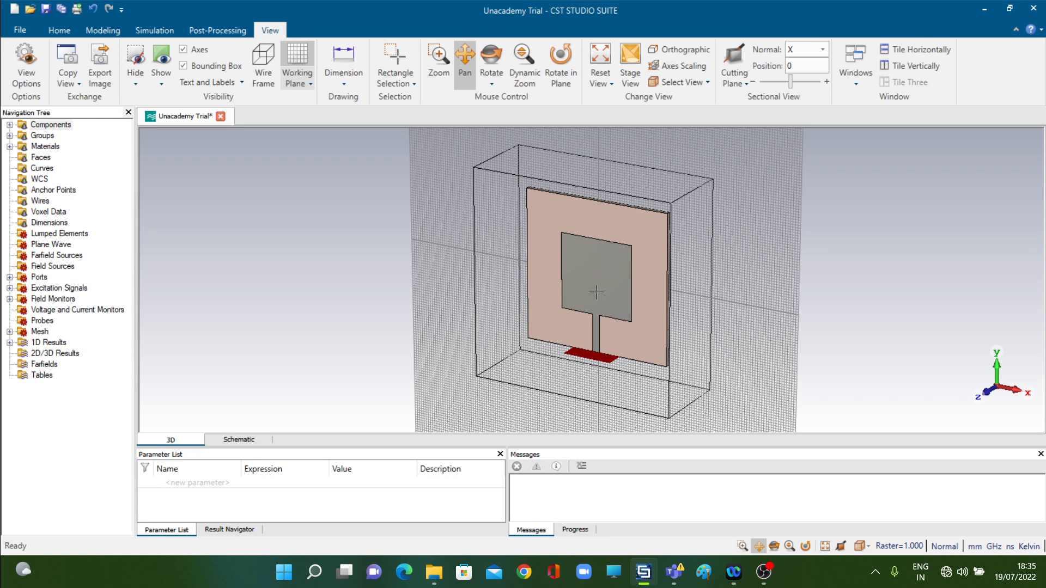
# Step: Examine the patch antenna in perspective and front views, and zoom in on the patch from the front
pyautogui.scroll(4, 596, 293)
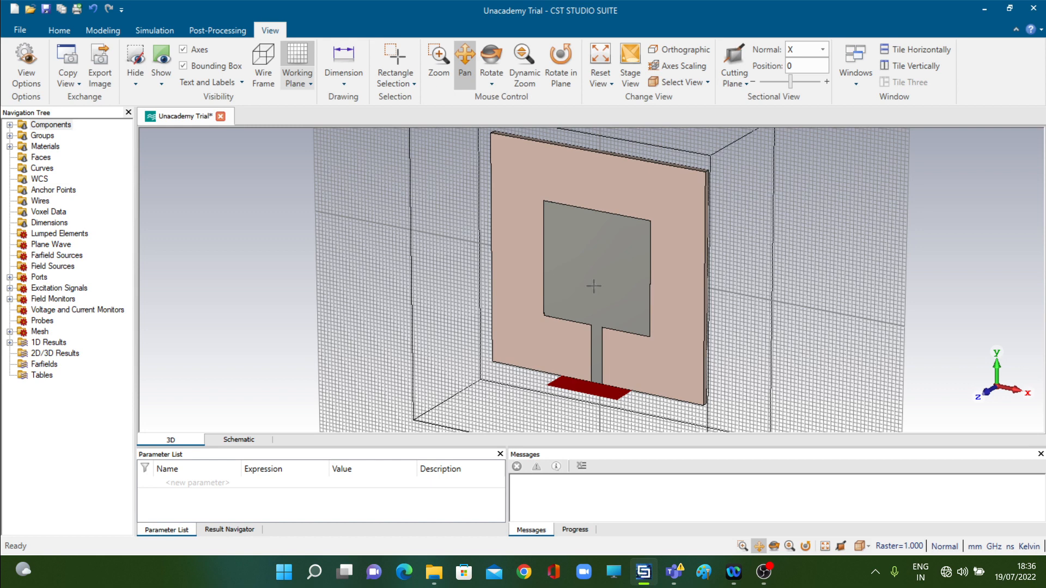
pyautogui.hotkey('ctrl', 'f')
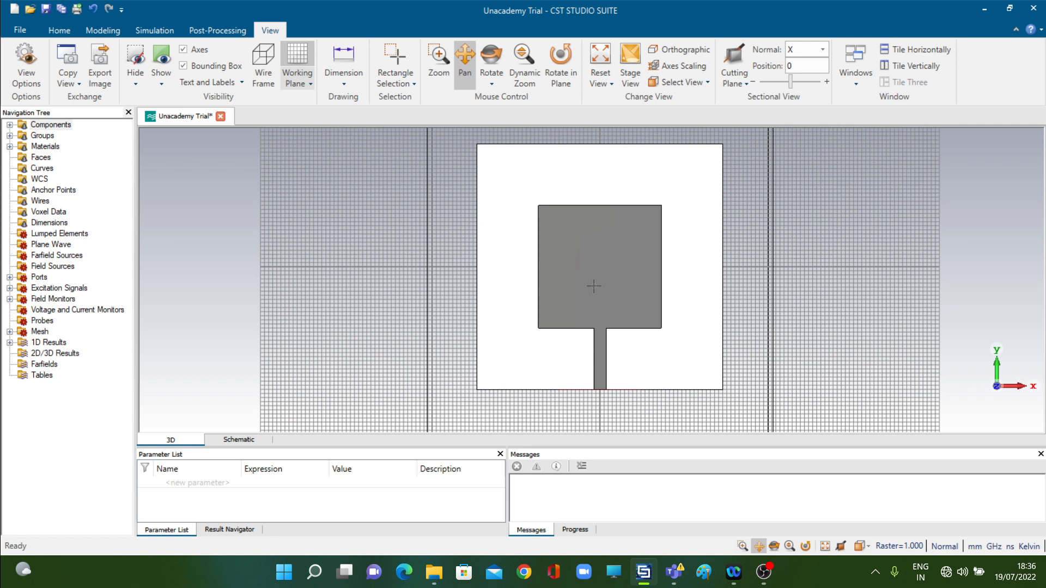
pyautogui.press('space')
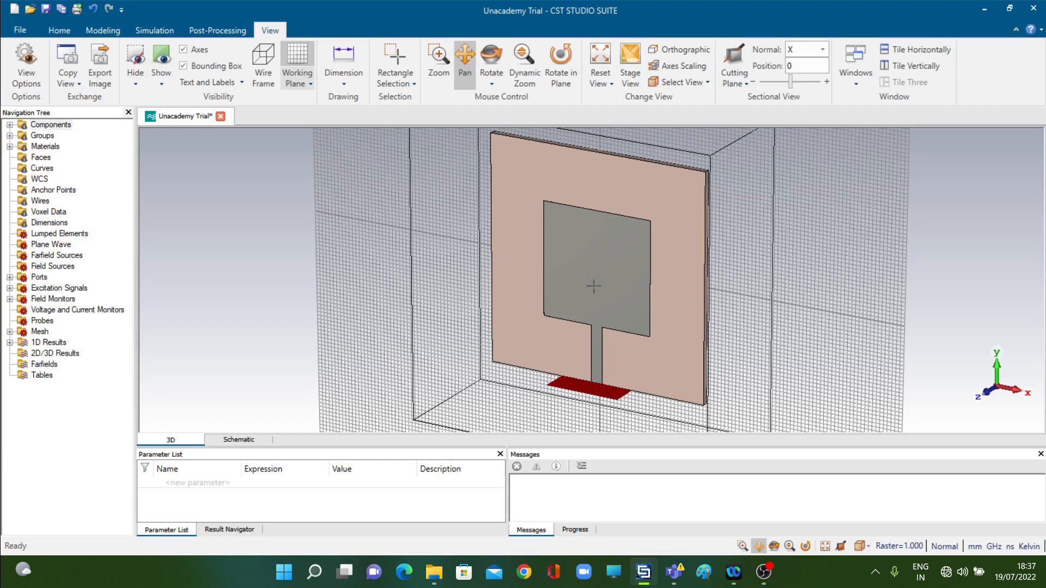
pyautogui.hotkey('ctrl', 'f')
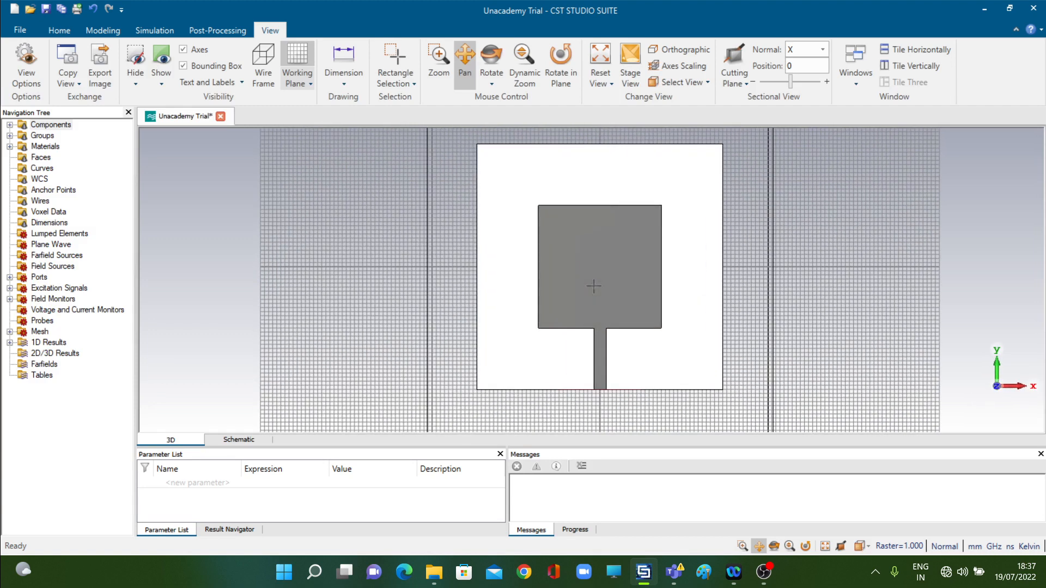
pyautogui.scroll(-2, 640, 264)
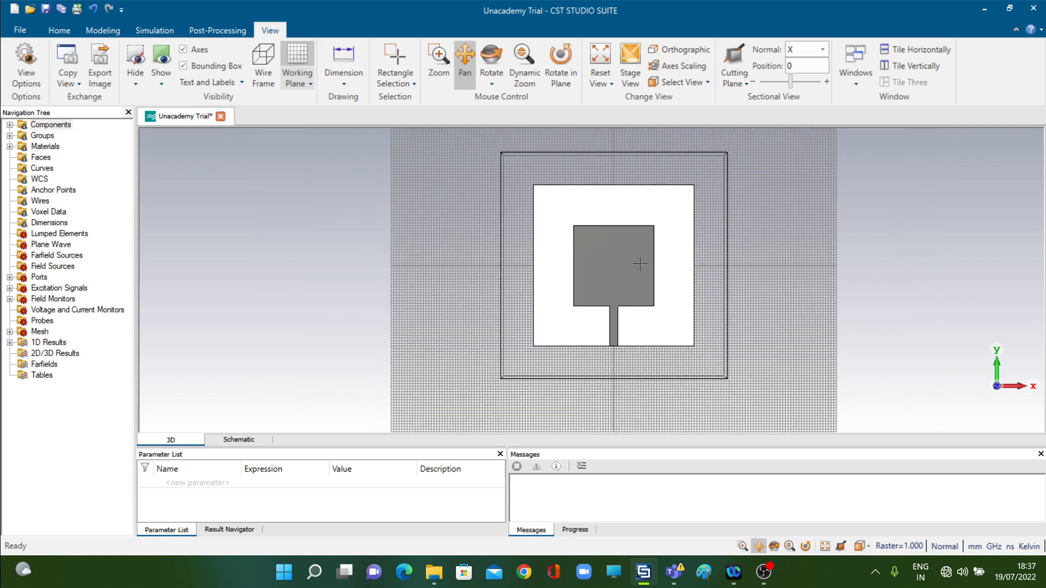
pyautogui.scroll(3, 639, 264)
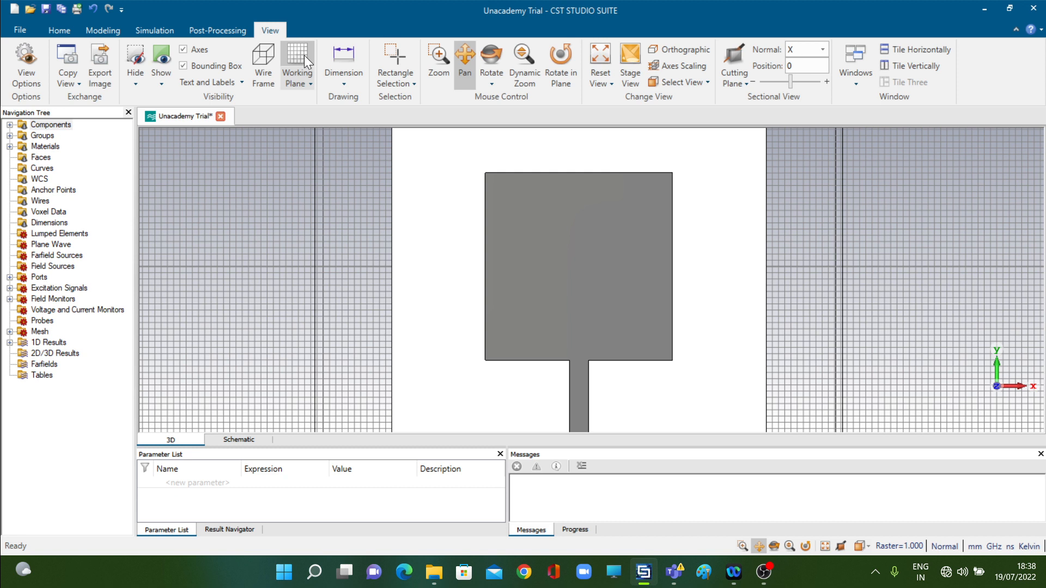
# Step: Expand component1 among the model's components and select its Feed shape
pyautogui.doubleClick(54, 124)
pyautogui.doubleClick(61, 136)
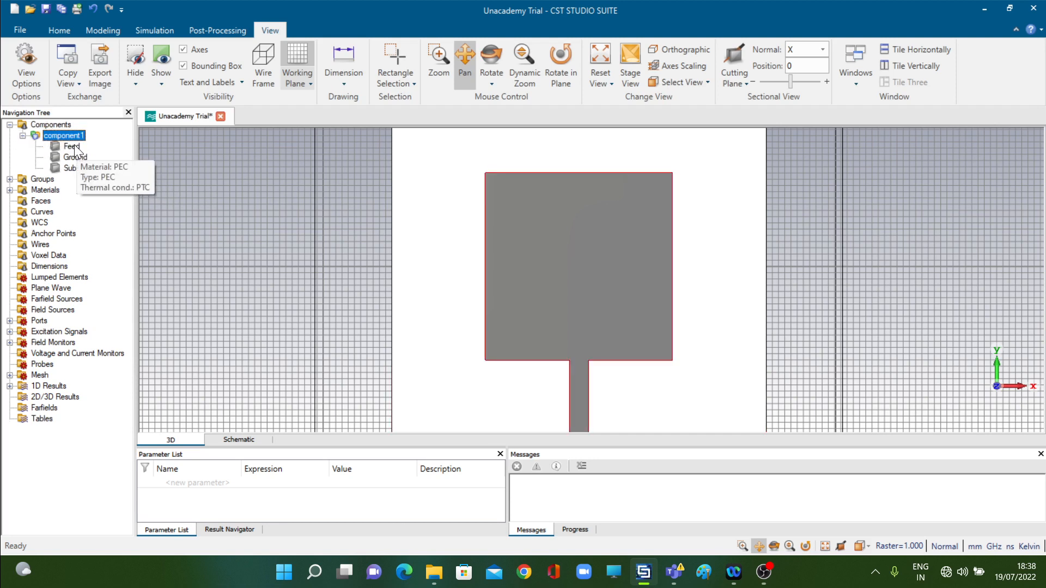
pyautogui.click(76, 148)
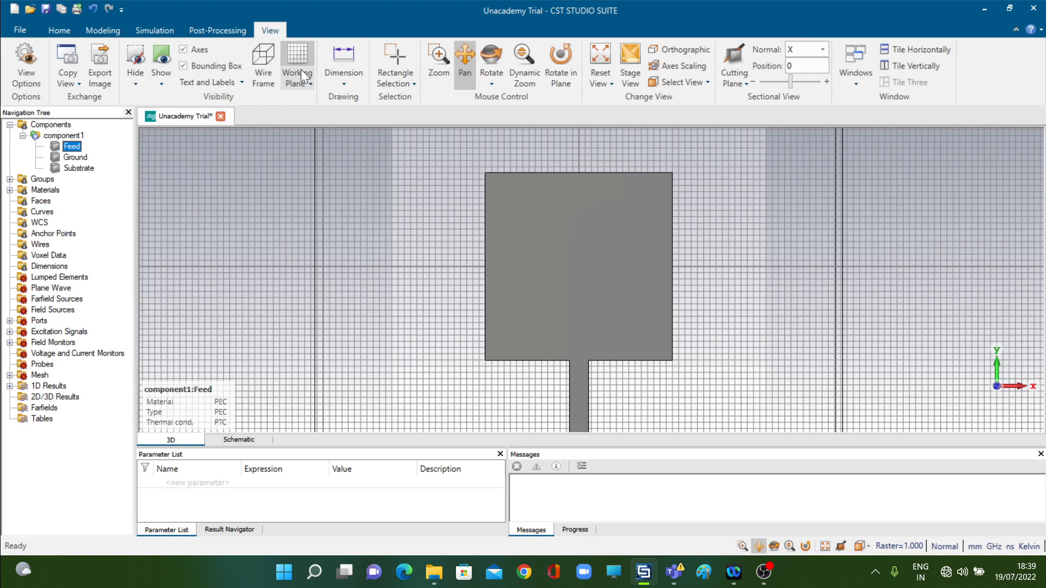
# Step: Hide and reshow the working plane grid, and switch the wireframe display on and back off
pyautogui.click(296, 53)
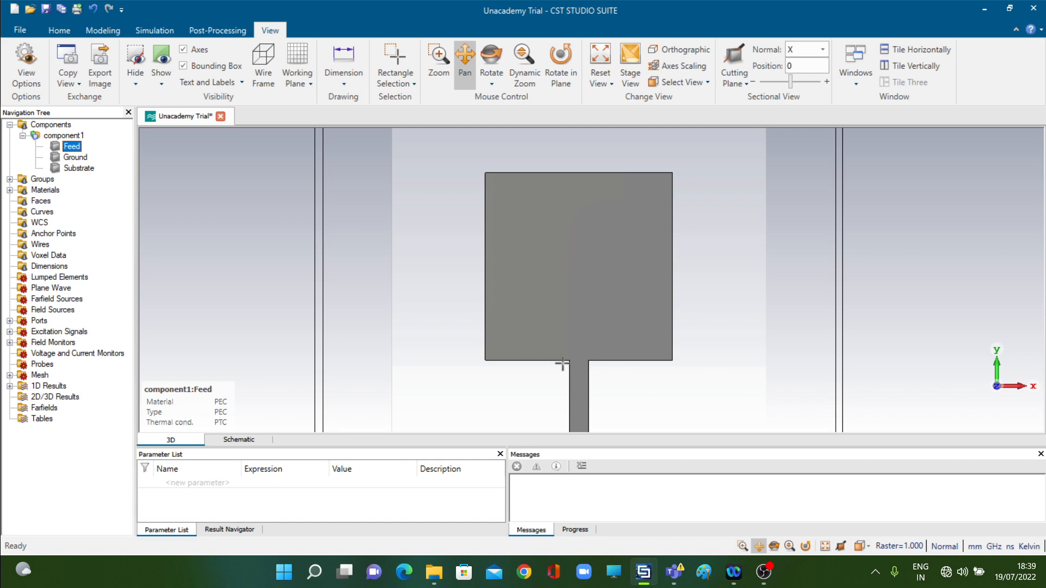
pyautogui.click(291, 57)
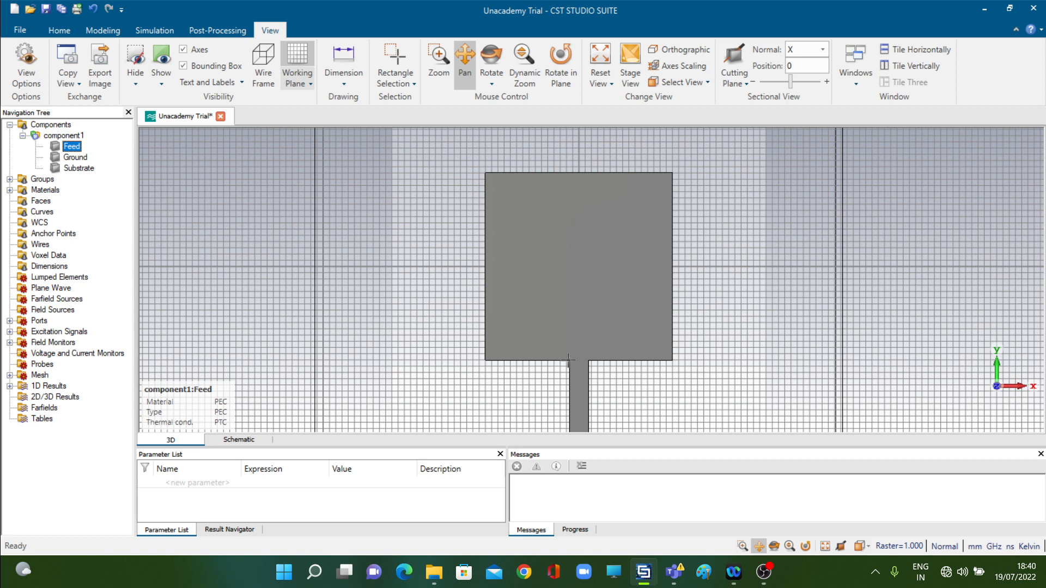
pyautogui.click(269, 52)
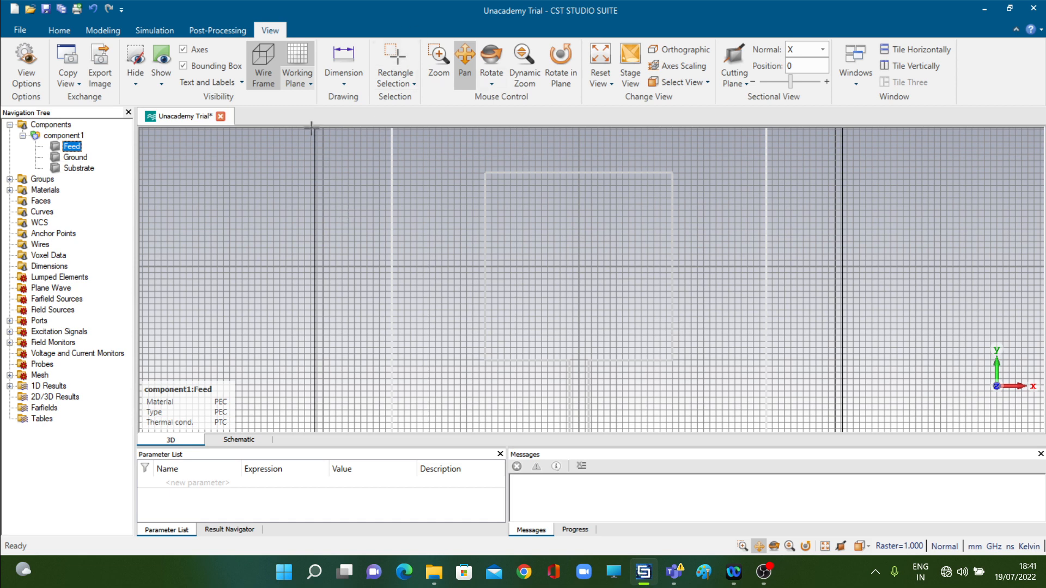
pyautogui.click(263, 56)
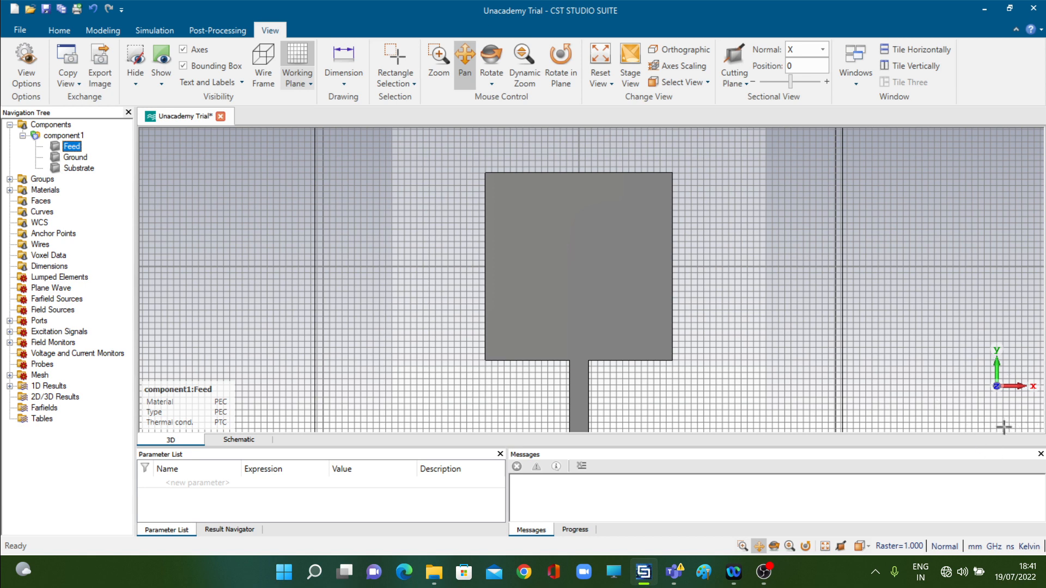
# Step: Hide and reshow the coordinate axes and the bounding box
pyautogui.click(182, 49)
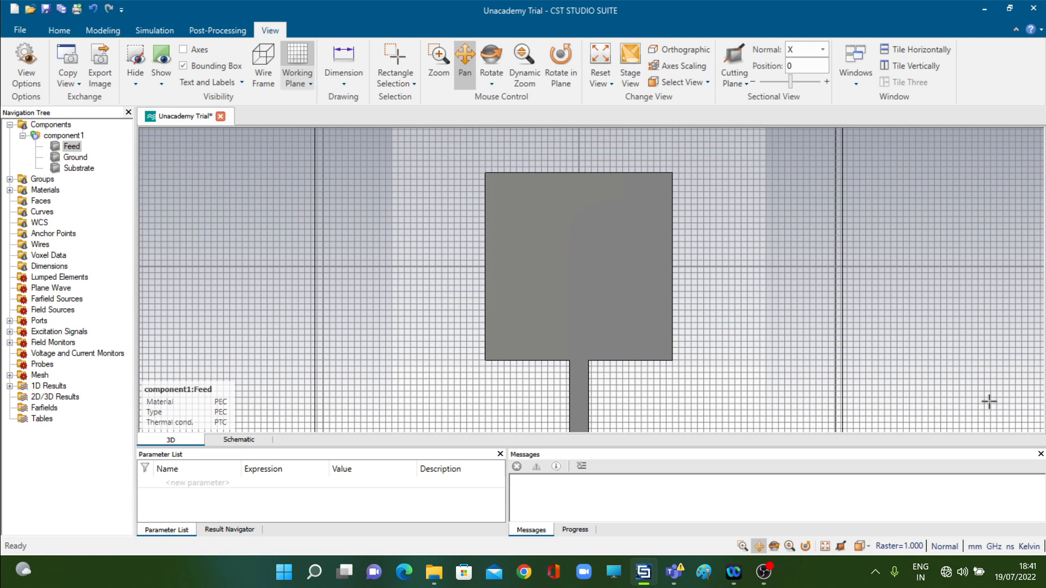
pyautogui.click(183, 48)
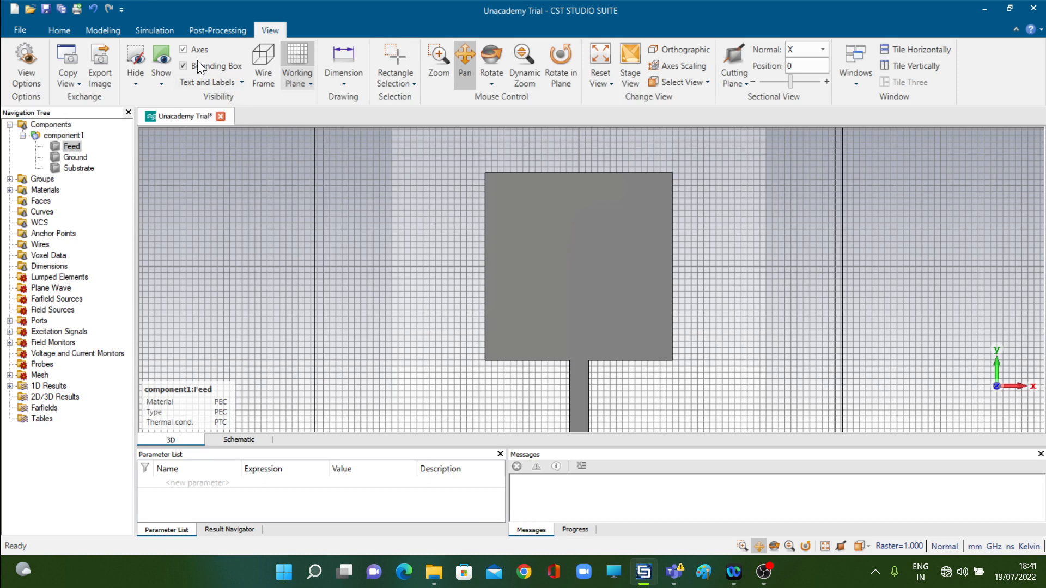
pyautogui.click(184, 65)
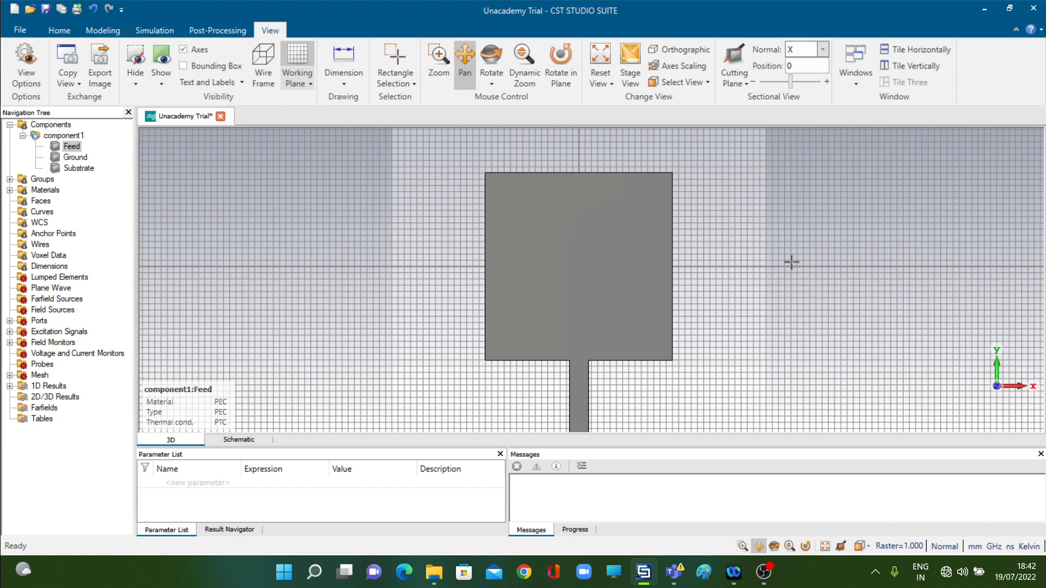
pyautogui.click(183, 65)
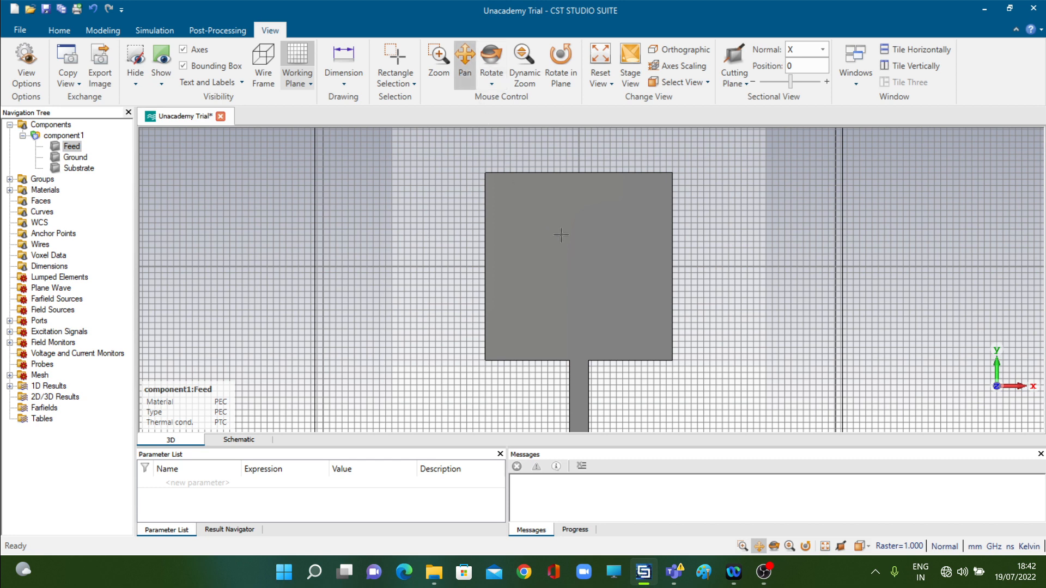
# Step: Pan the view slightly and zoom in and out around the patch
pyautogui.moveTo(562, 235)
pyautogui.mouseDown()
pyautogui.moveTo(549, 161)
pyautogui.moveTo(590, 334)
pyautogui.moveTo(581, 215)
pyautogui.moveTo(590, 236)
pyautogui.moveTo(496, 234)
pyautogui.moveTo(525, 224)
pyautogui.moveTo(730, 236)
pyautogui.moveTo(554, 224)
pyautogui.moveTo(590, 241)
pyautogui.moveTo(581, 239)
pyautogui.mouseUp()
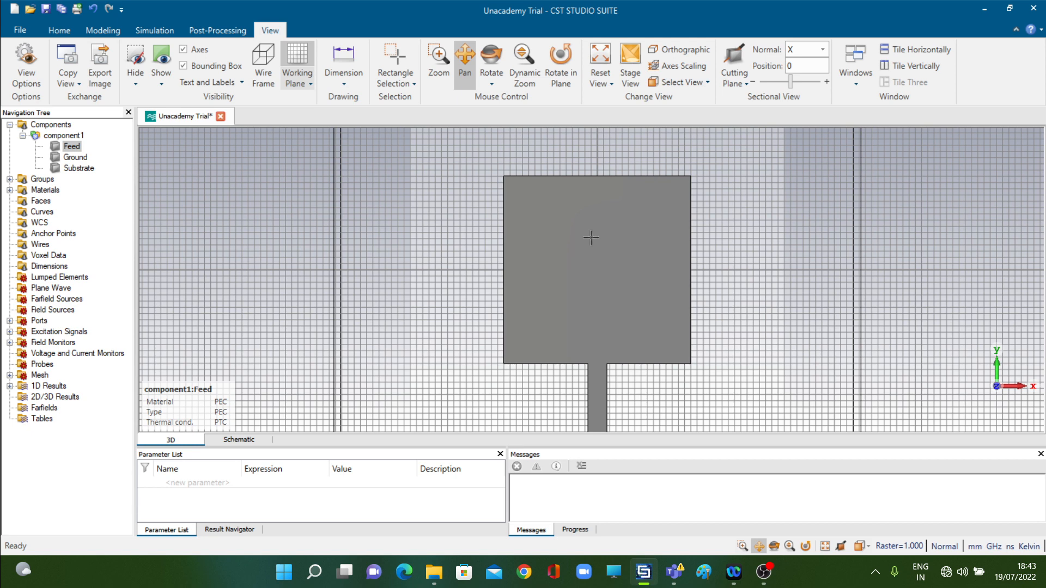
pyautogui.click(440, 56)
pyautogui.scroll(-1, 519, 220)
pyautogui.scroll(3, 513, 227)
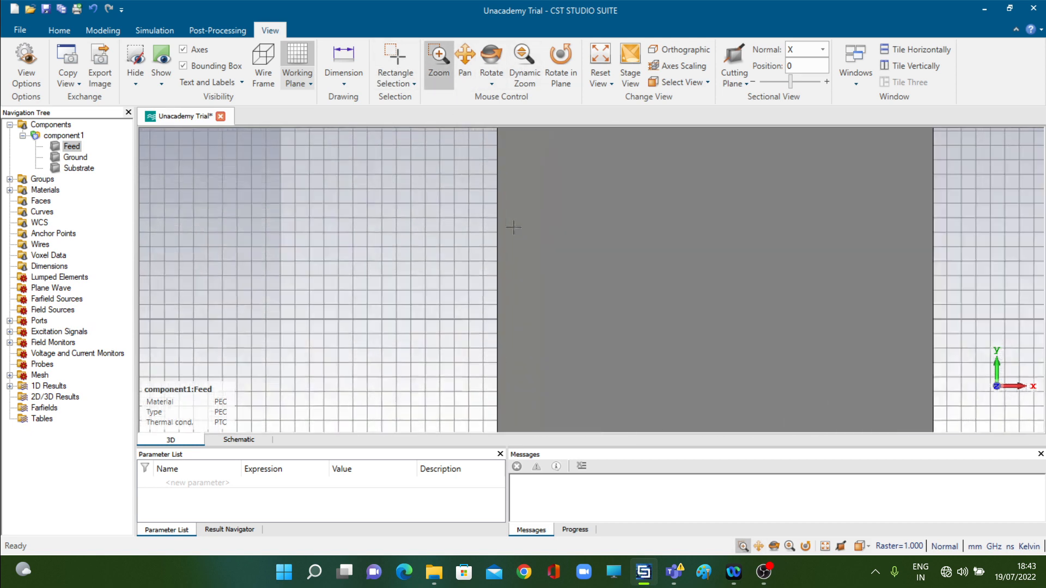
pyautogui.scroll(-2, 514, 227)
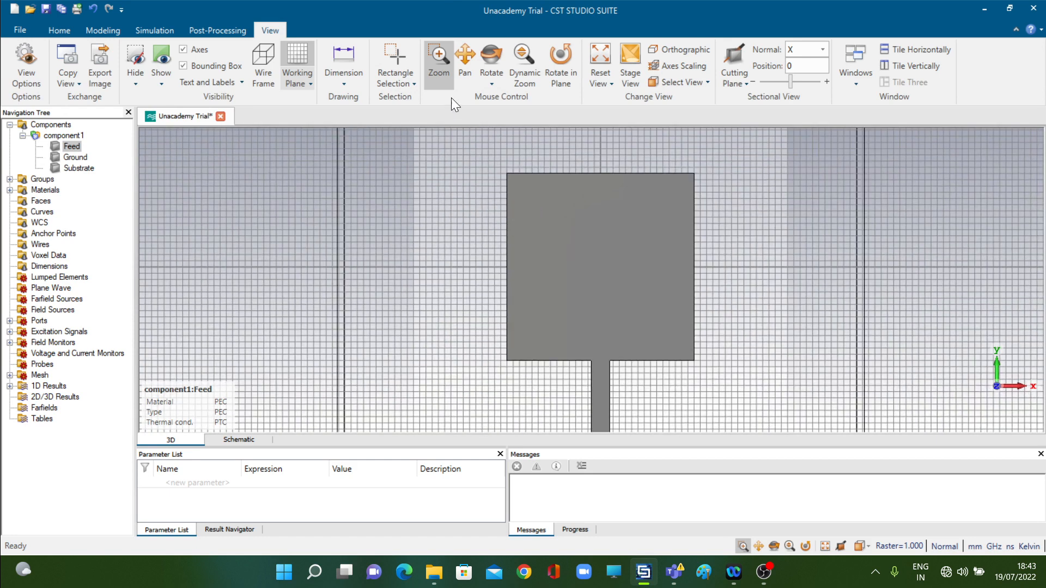
# Step: Rotate the antenna view in plane and freely in 3D, and return to the front view
pyautogui.click(560, 54)
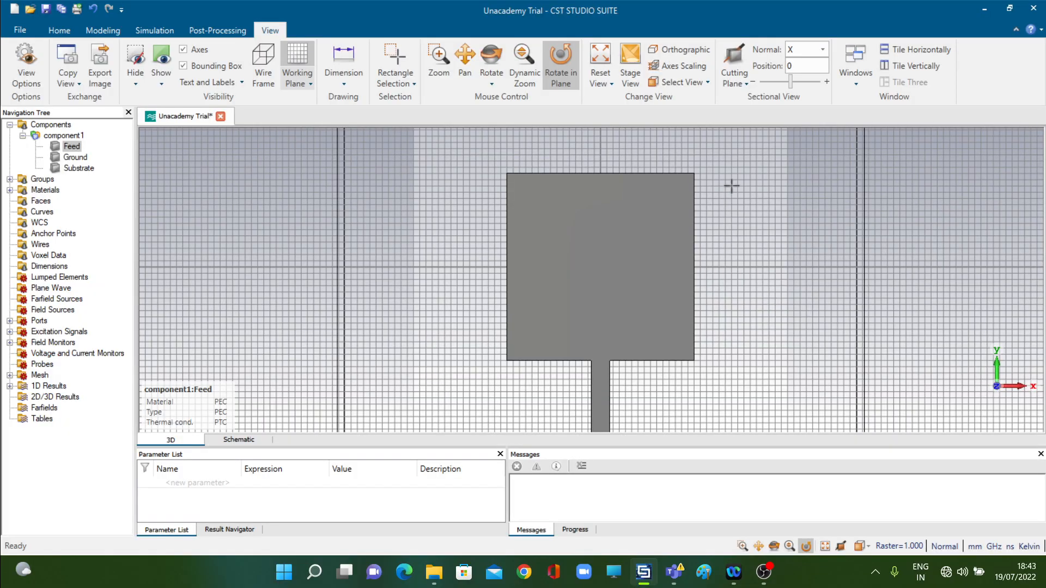
pyautogui.moveTo(732, 188)
pyautogui.mouseDown()
pyautogui.moveTo(759, 245)
pyautogui.moveTo(770, 314)
pyautogui.moveTo(688, 378)
pyautogui.moveTo(555, 367)
pyautogui.moveTo(492, 243)
pyautogui.moveTo(556, 154)
pyautogui.moveTo(790, 133)
pyautogui.moveTo(840, 173)
pyautogui.moveTo(867, 231)
pyautogui.moveTo(871, 305)
pyautogui.moveTo(789, 369)
pyautogui.moveTo(717, 392)
pyautogui.moveTo(827, 353)
pyautogui.moveTo(922, 376)
pyautogui.moveTo(997, 369)
pyautogui.moveTo(975, 366)
pyautogui.mouseUp()
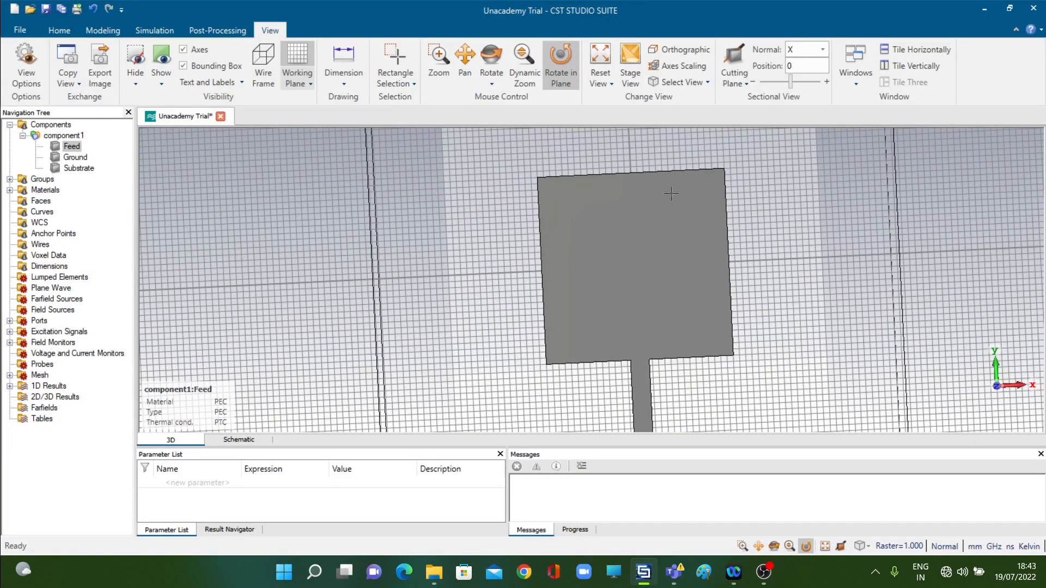
pyautogui.moveTo(757, 234); pyautogui.dragTo(761, 228)
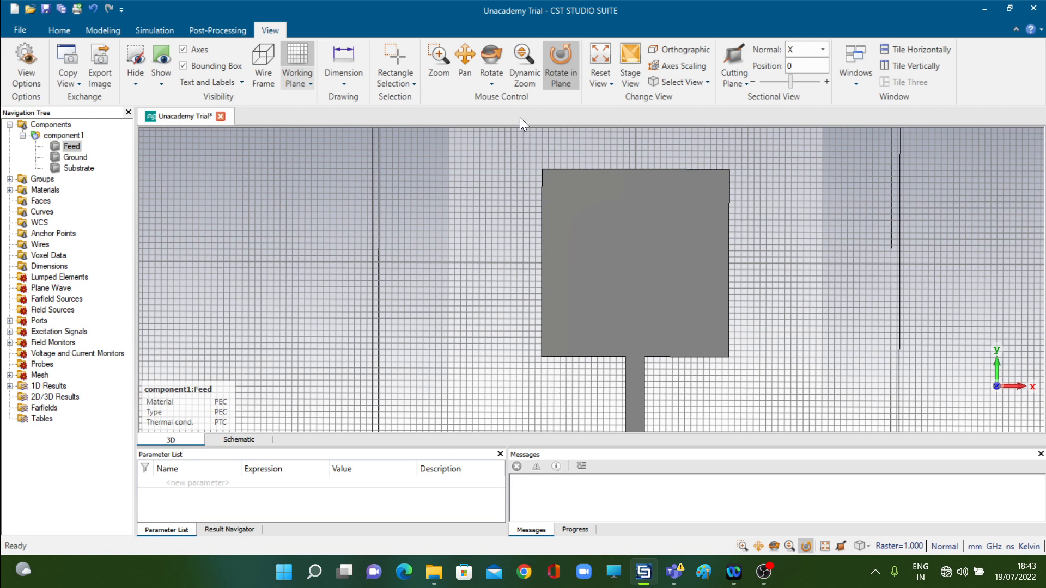
pyautogui.click(493, 55)
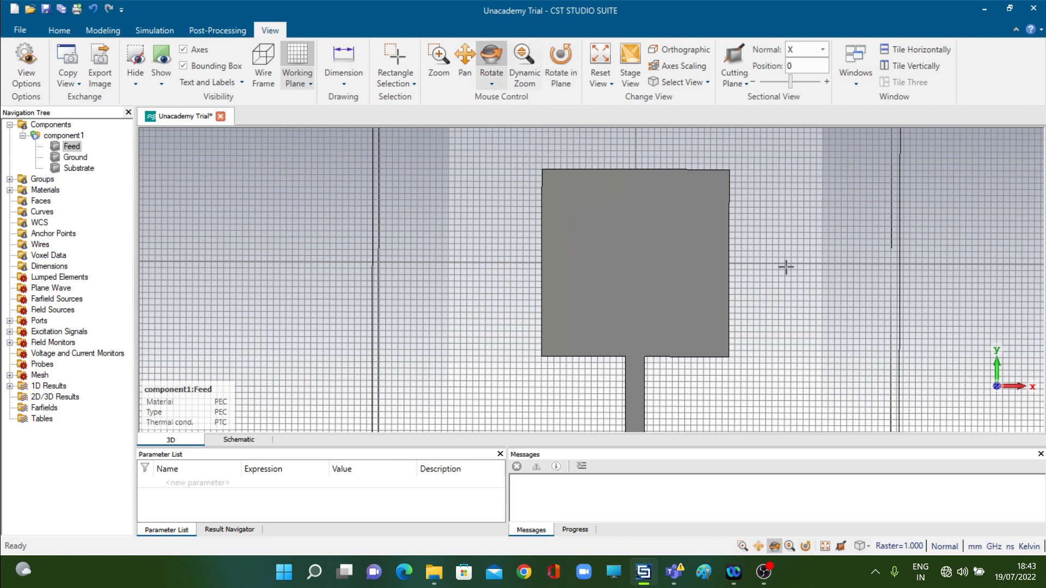
pyautogui.moveTo(867, 261)
pyautogui.mouseDown()
pyautogui.moveTo(707, 260)
pyautogui.moveTo(430, 289)
pyautogui.moveTo(345, 305)
pyautogui.moveTo(210, 364)
pyautogui.moveTo(297, 301)
pyautogui.moveTo(490, 198)
pyautogui.moveTo(560, 268)
pyautogui.moveTo(561, 299)
pyautogui.moveTo(553, 266)
pyautogui.moveTo(602, 280)
pyautogui.moveTo(853, 241)
pyautogui.mouseUp()
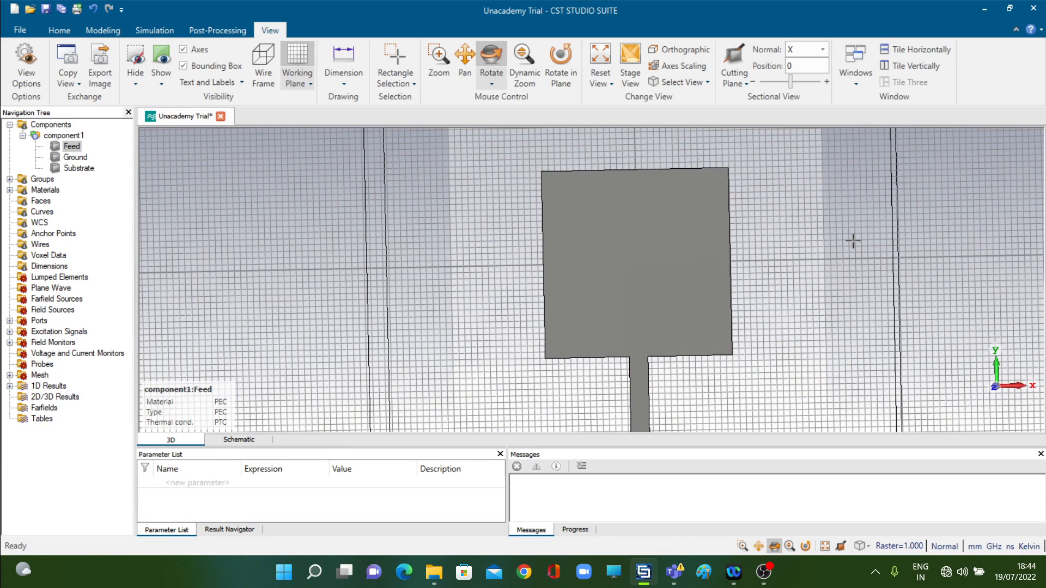
pyautogui.press('5')
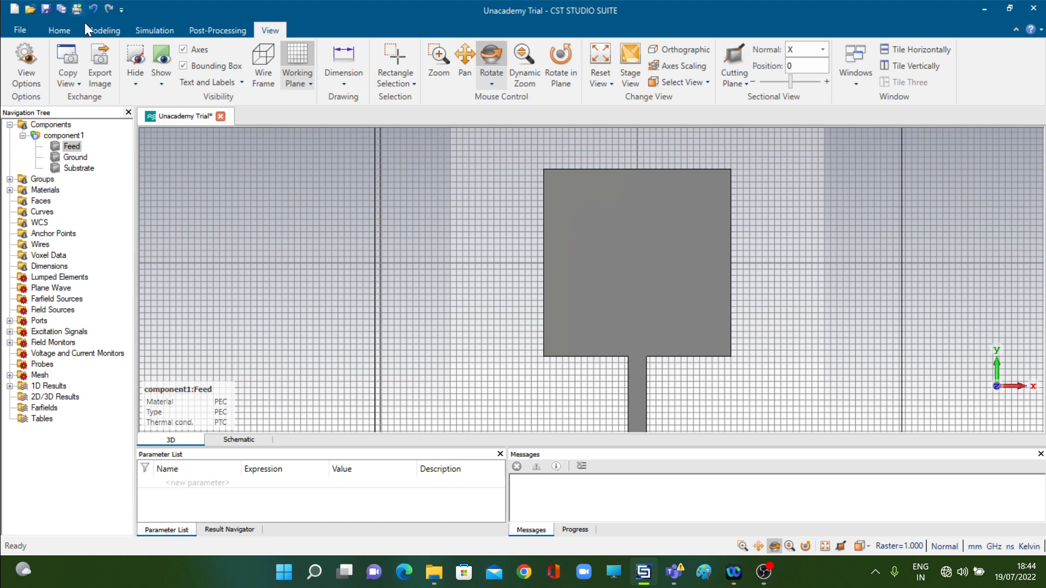
# Step: Review the Patch brick's X, Y and Z ranges in the history list without changing the definition
pyautogui.click(60, 30)
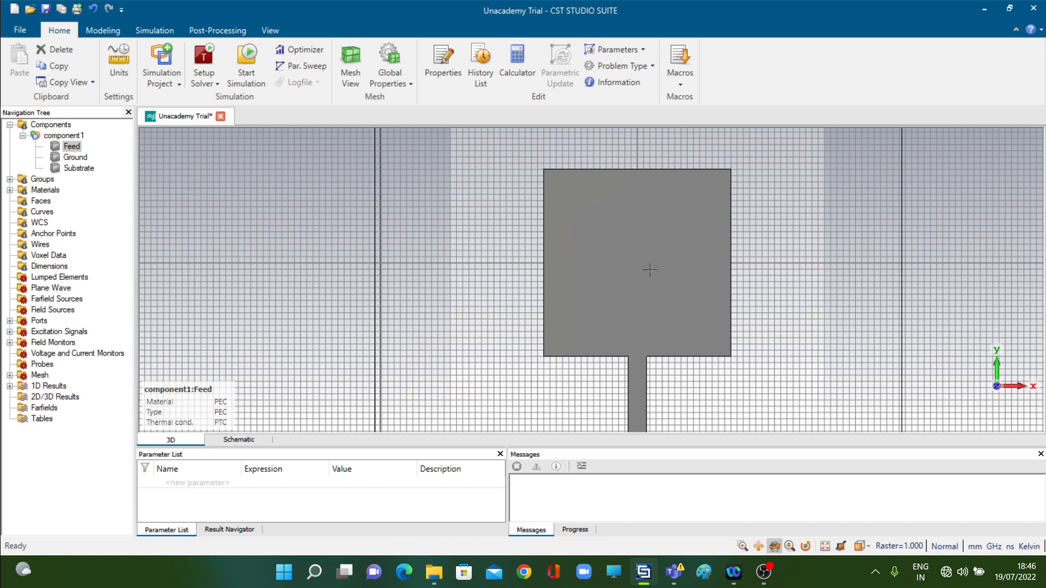
pyautogui.click(482, 74)
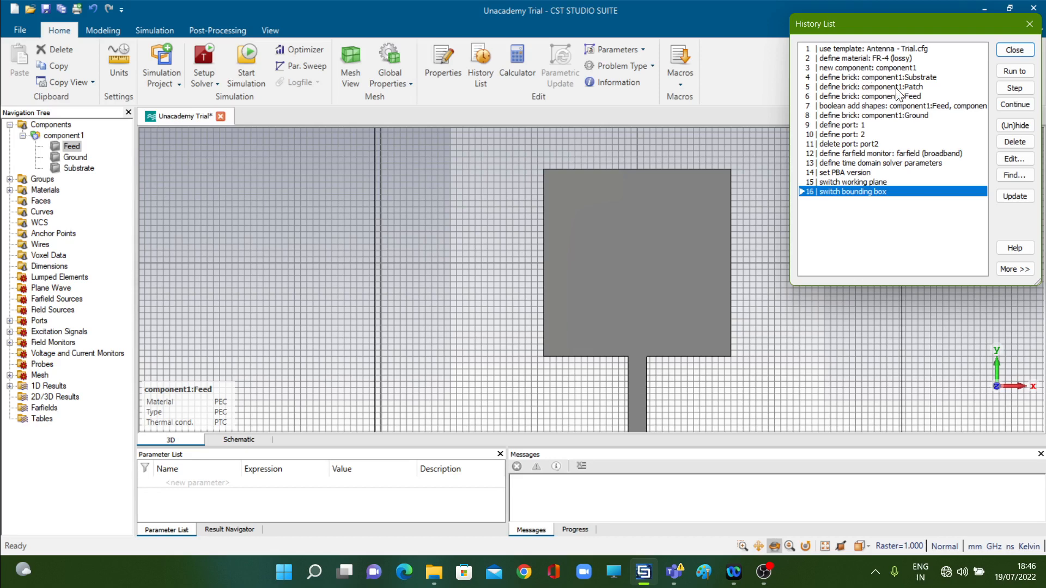
pyautogui.doubleClick(898, 87)
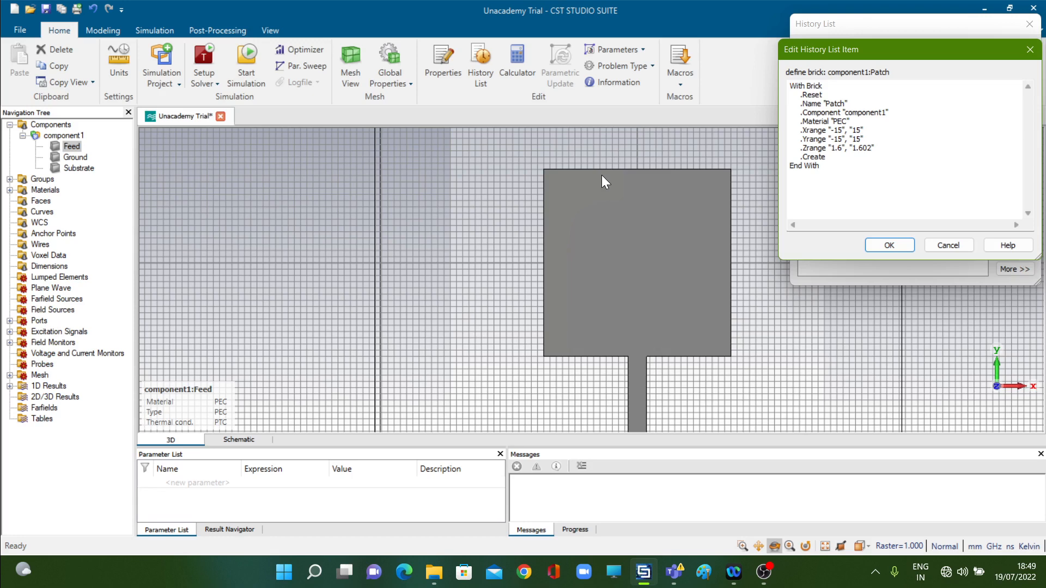
pyautogui.click(876, 246)
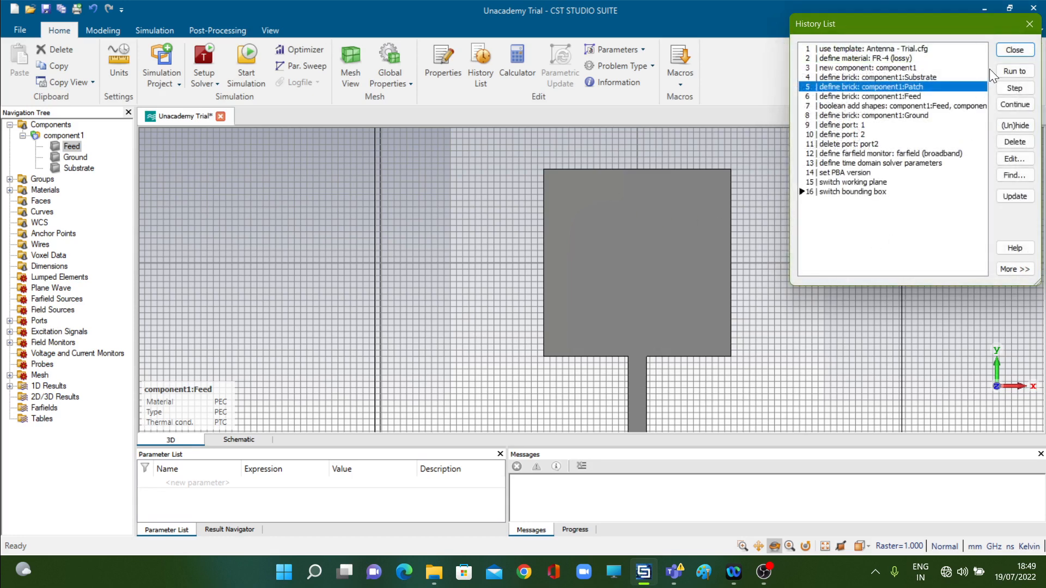
pyautogui.click(1015, 49)
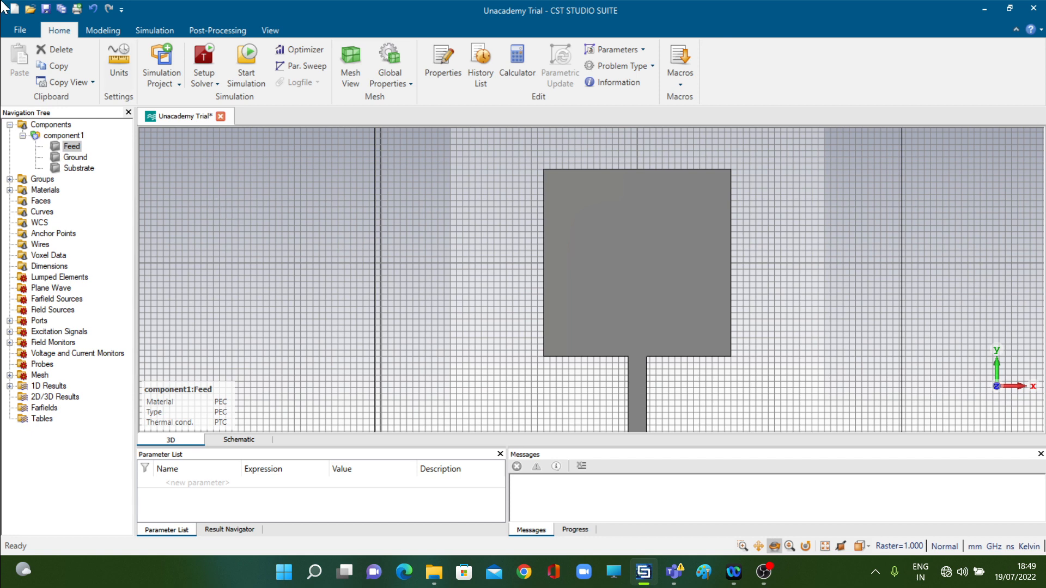
# Step: Start an extruded profile along Z named slot1, with Zmin 1.6 and height 0.002
pyautogui.click(112, 33)
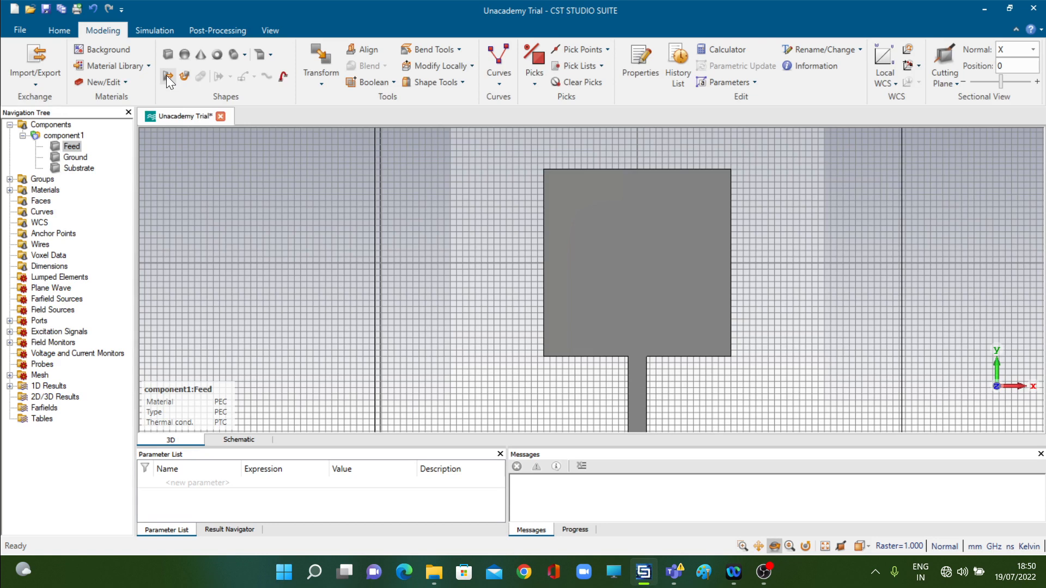
pyautogui.click(167, 75)
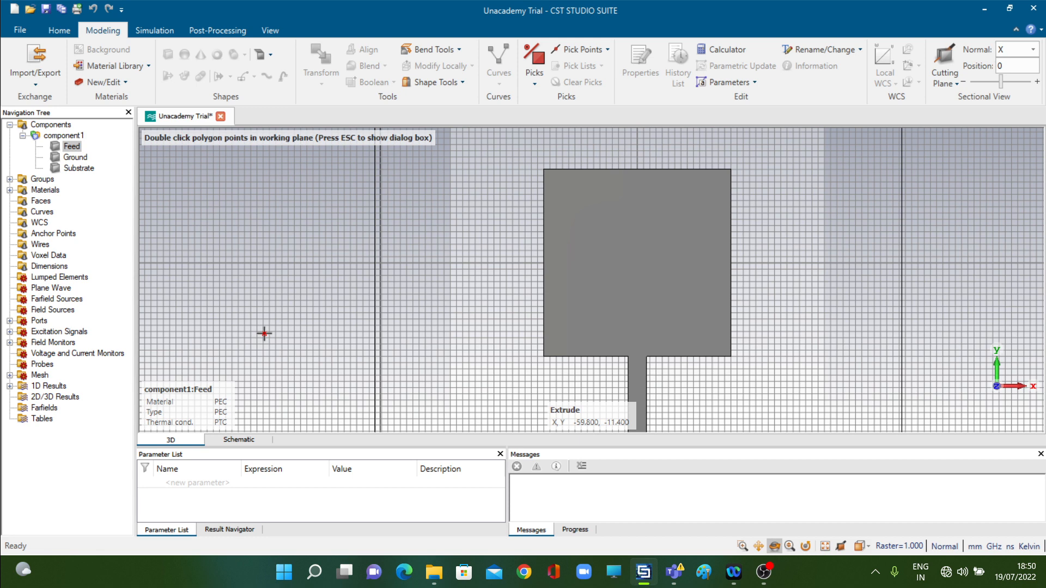
pyautogui.press('Escape')
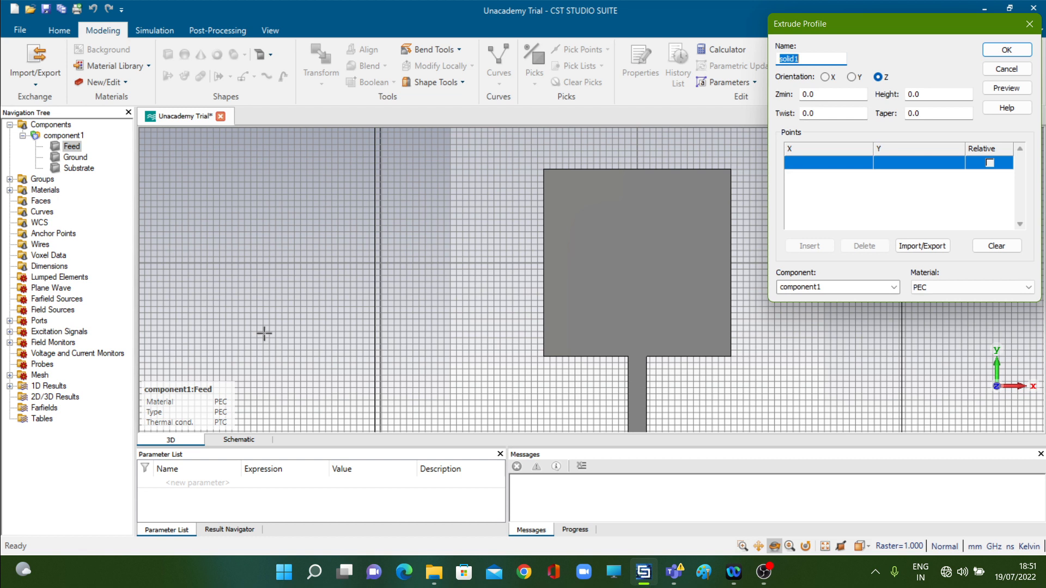
pyautogui.write('slot1')
pyautogui.doubleClick(821, 94)
pyautogui.write('1.6')
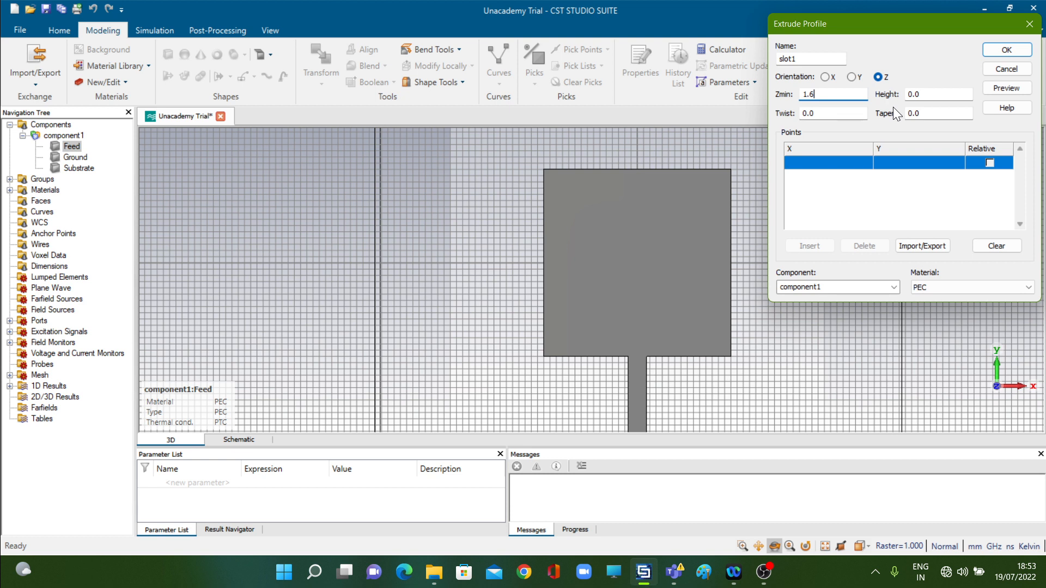
pyautogui.click(928, 95)
pyautogui.write('02')
# Step: Enter the slot profile's first two points at X -7.5, Y 15 and X 7.5, Y 15
pyautogui.click(899, 223)
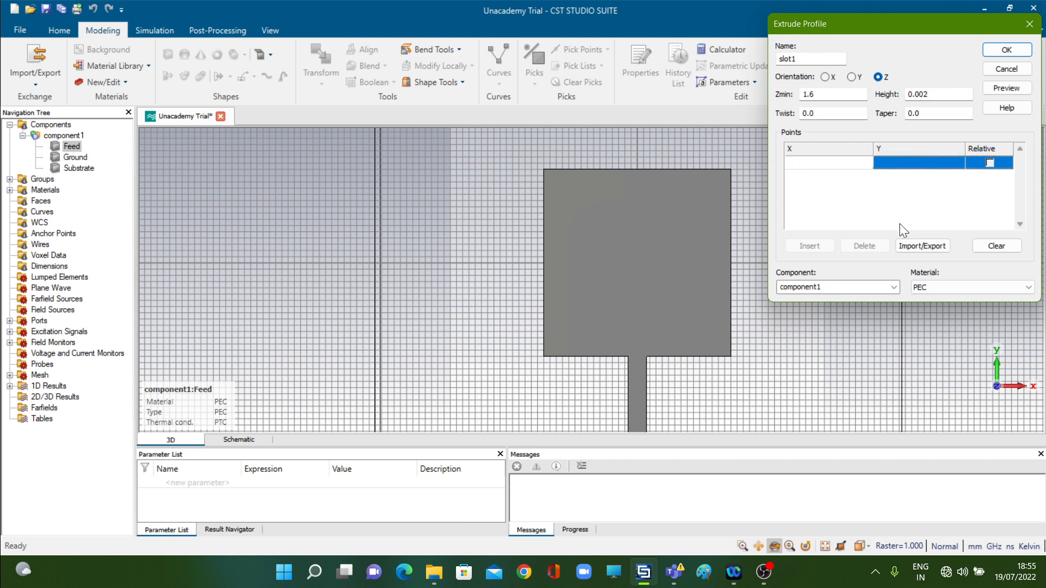
pyautogui.write('-7.5')
pyautogui.press('Tab')
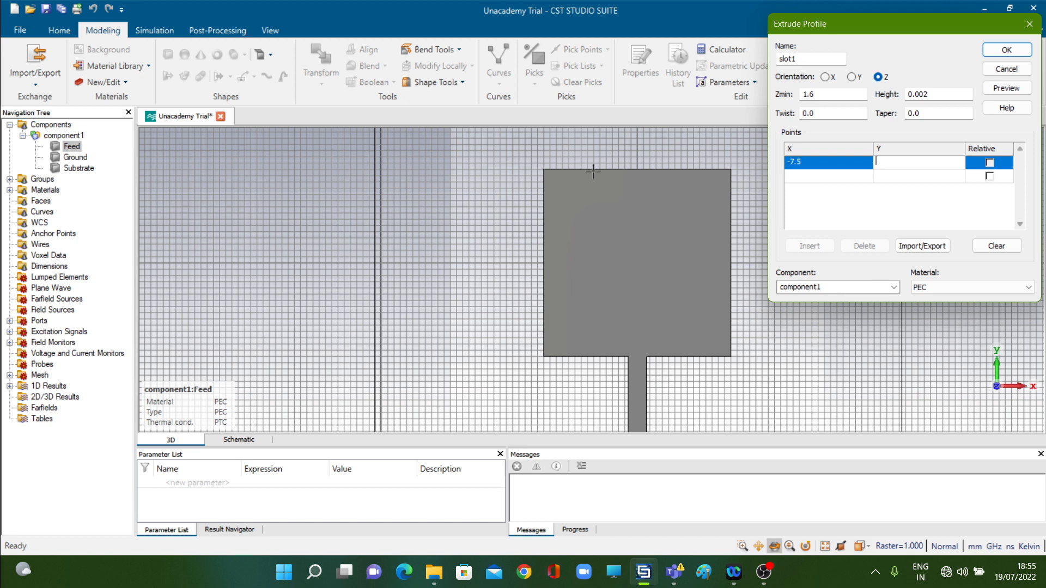
pyautogui.write('15')
pyautogui.press('Return')
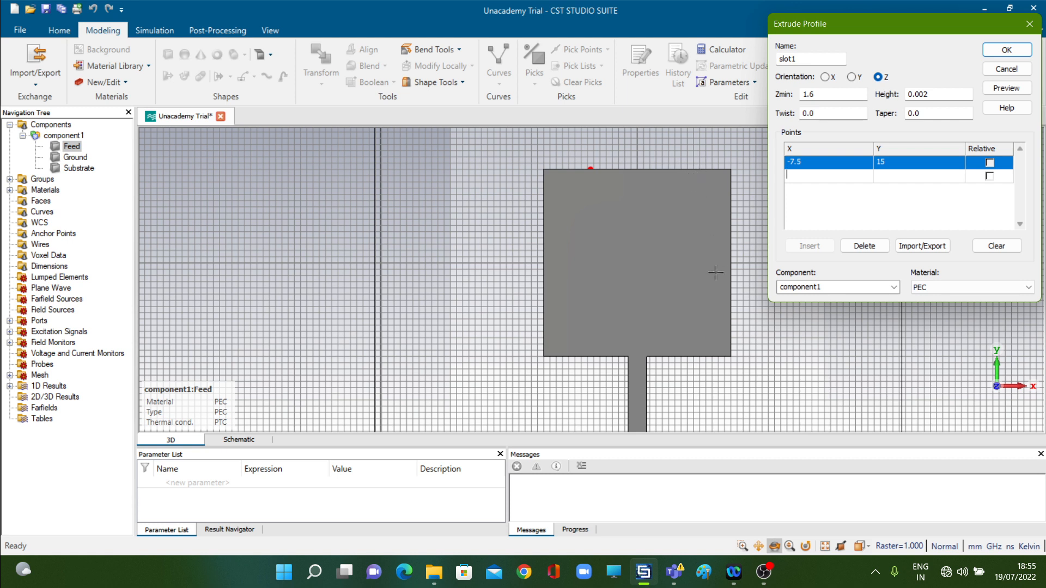
pyautogui.write('7.5')
pyautogui.press('Tab')
pyautogui.write('15')
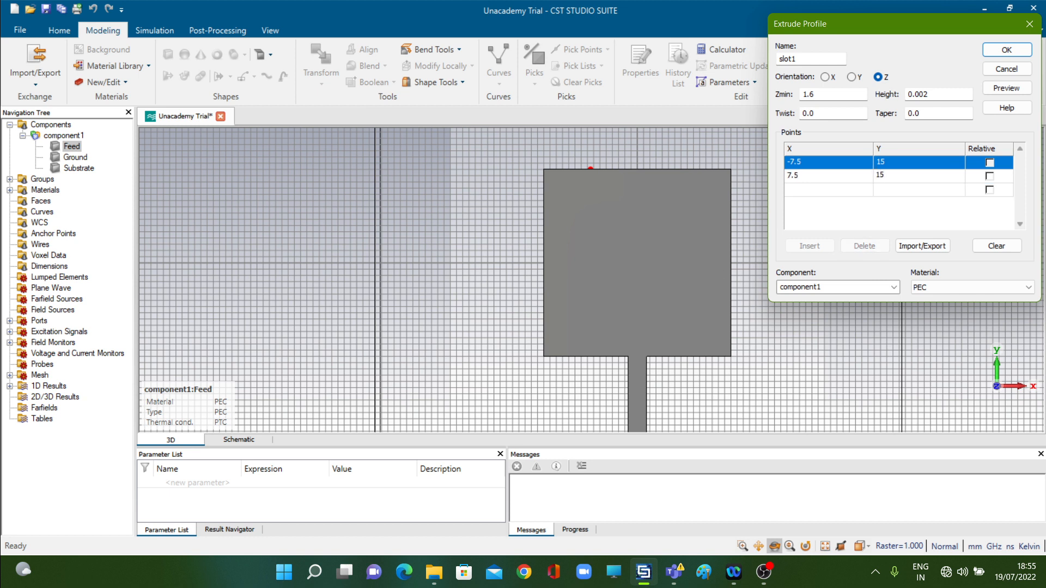
pyautogui.press('Return')
# Step: Add the slot profile's remaining two points at X 7.5, Y 10 and X -7.5, Y 10
pyautogui.write('7.5')
pyautogui.press('Tab')
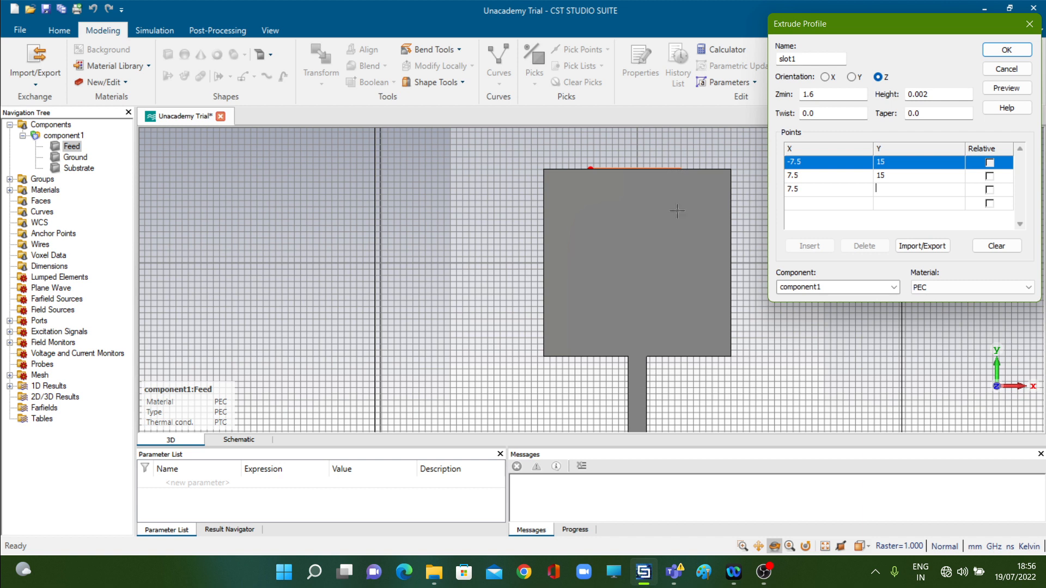
pyautogui.write('10')
pyautogui.press('Tab')
pyautogui.press('Tab')
pyautogui.write('-7.5')
pyautogui.press('Tab')
pyautogui.write('10')
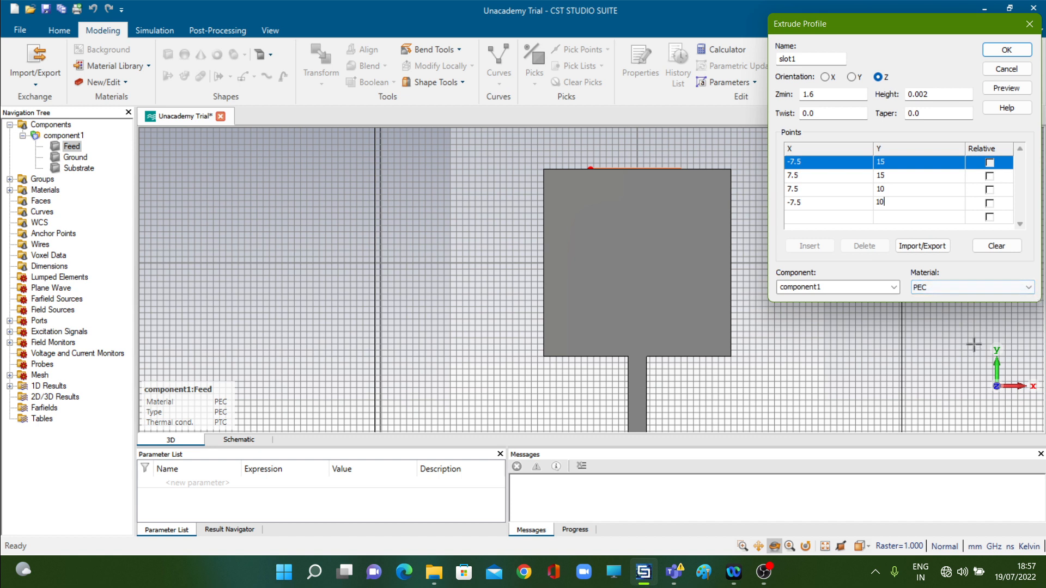
# Step: Keep PEC as the slot material, preview the rectangular profile and create the slot1 solid in component1
pyautogui.click(1028, 287)
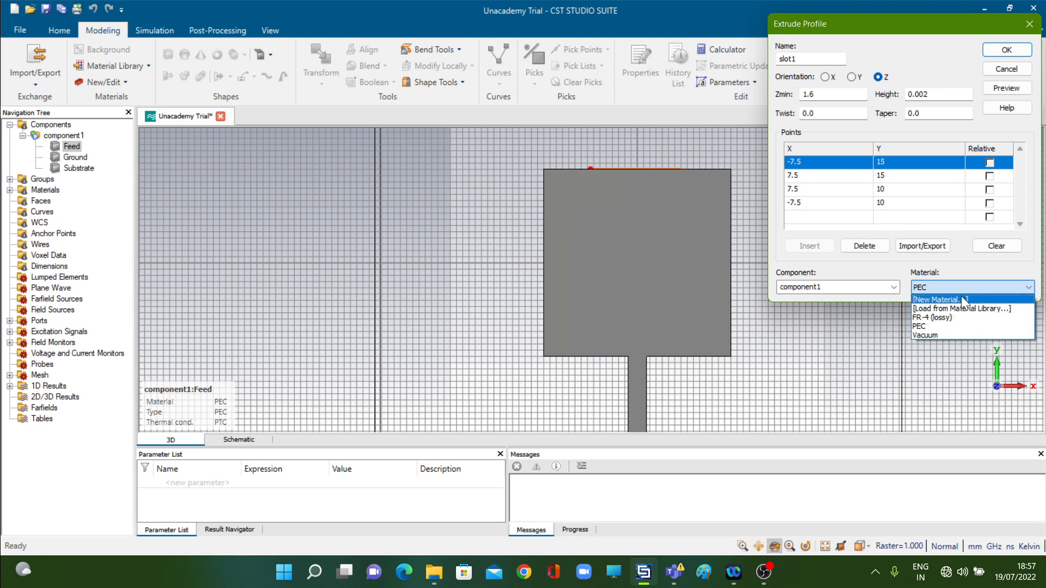
pyautogui.click(964, 270)
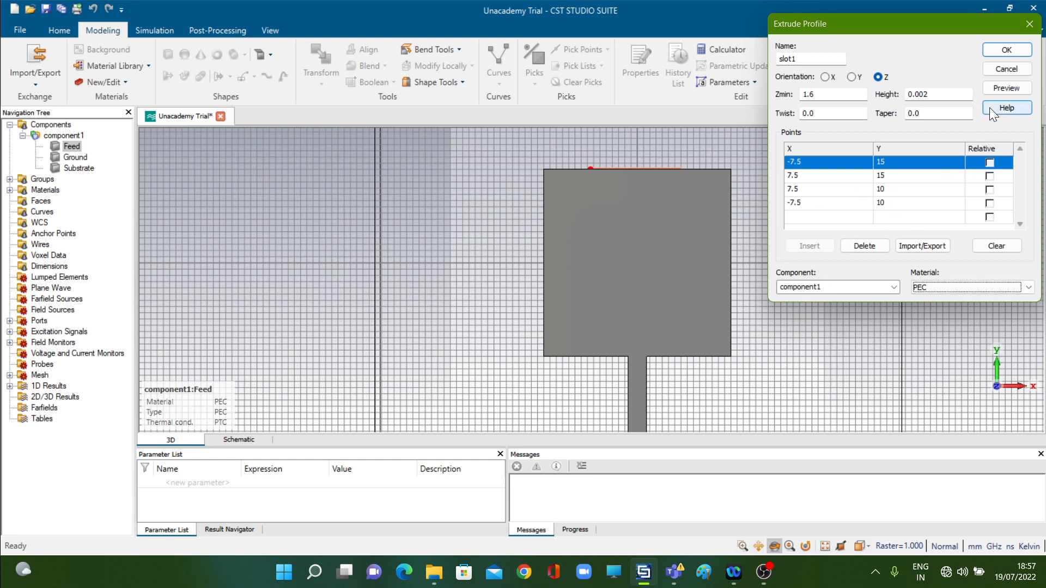
pyautogui.click(1006, 88)
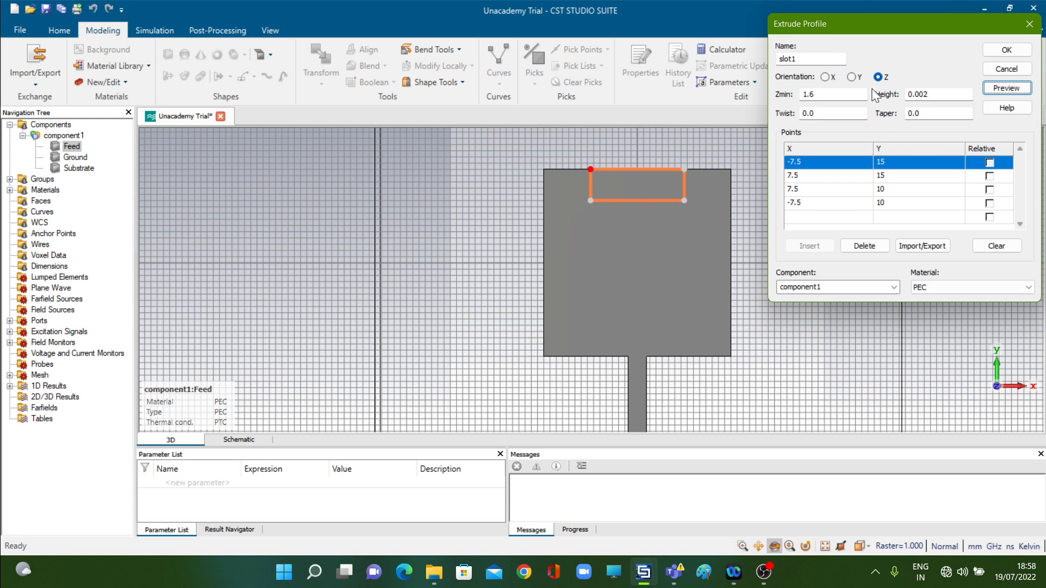
pyautogui.click(1003, 52)
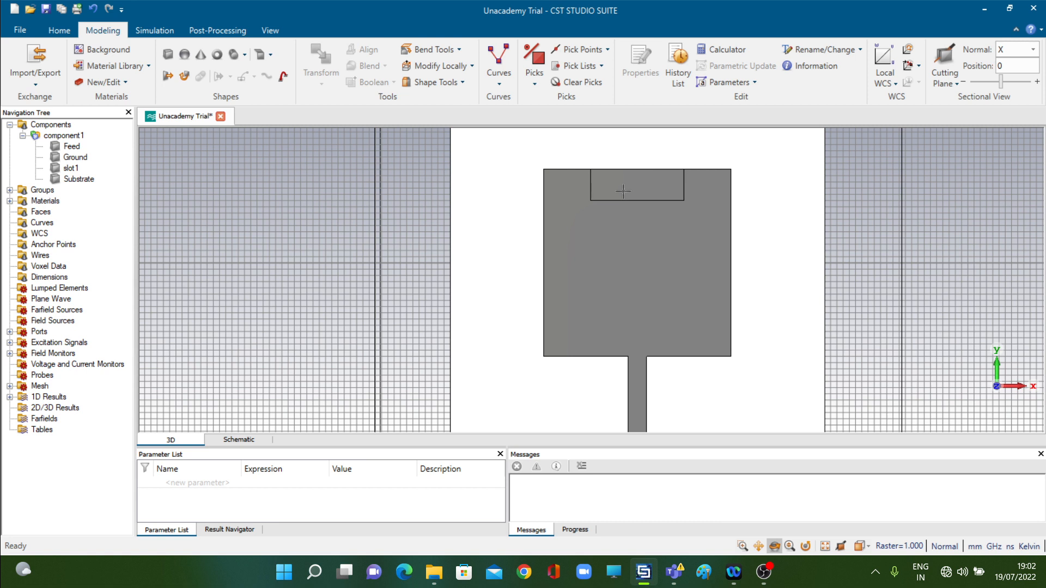
# Step: Try to subtract slot1 from the Feed shape, and return to the view of the whole component1
pyautogui.click(644, 280)
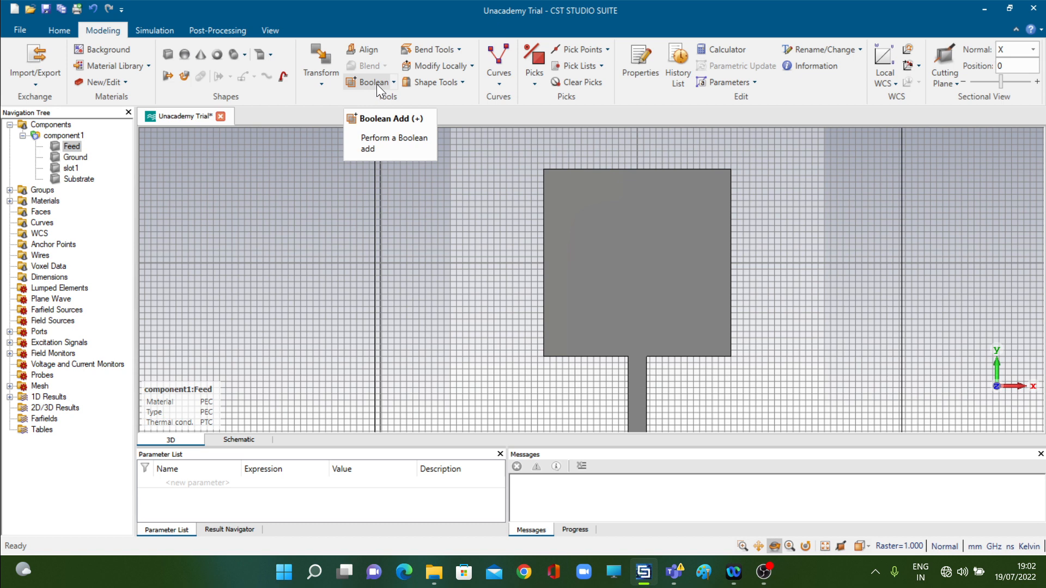
pyautogui.click(393, 82)
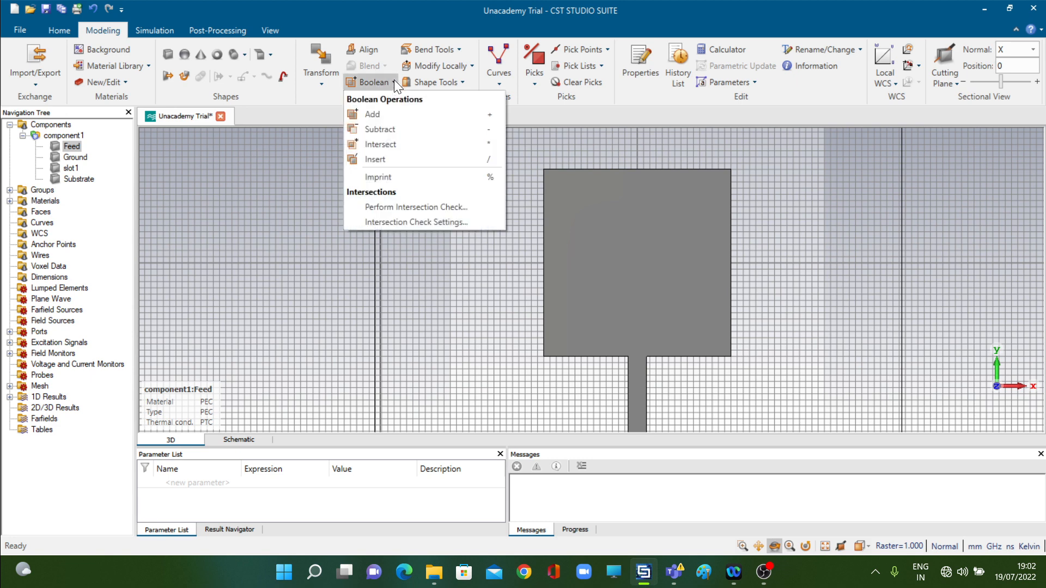
pyautogui.click(395, 129)
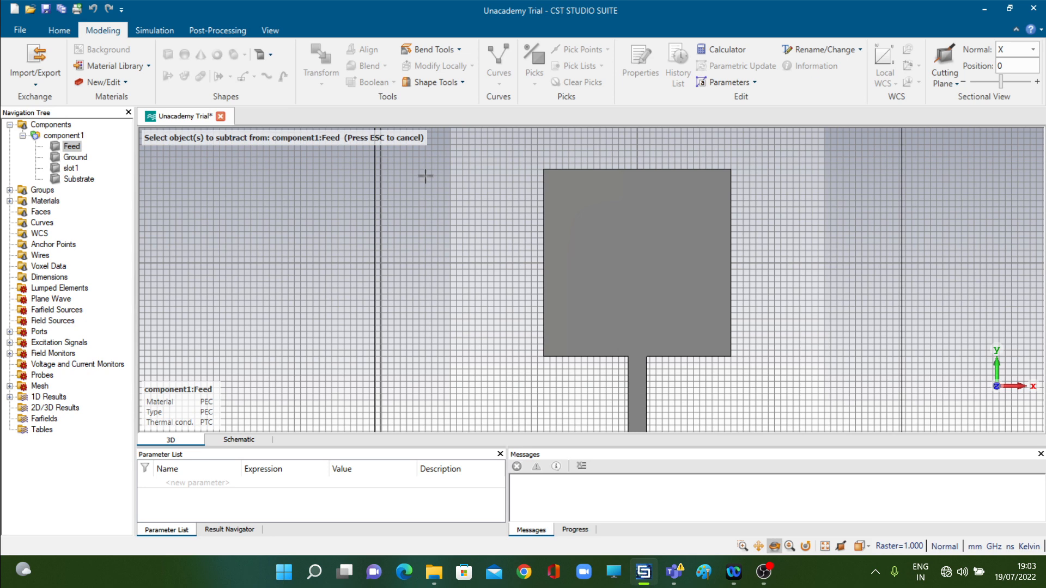
pyautogui.click(638, 176)
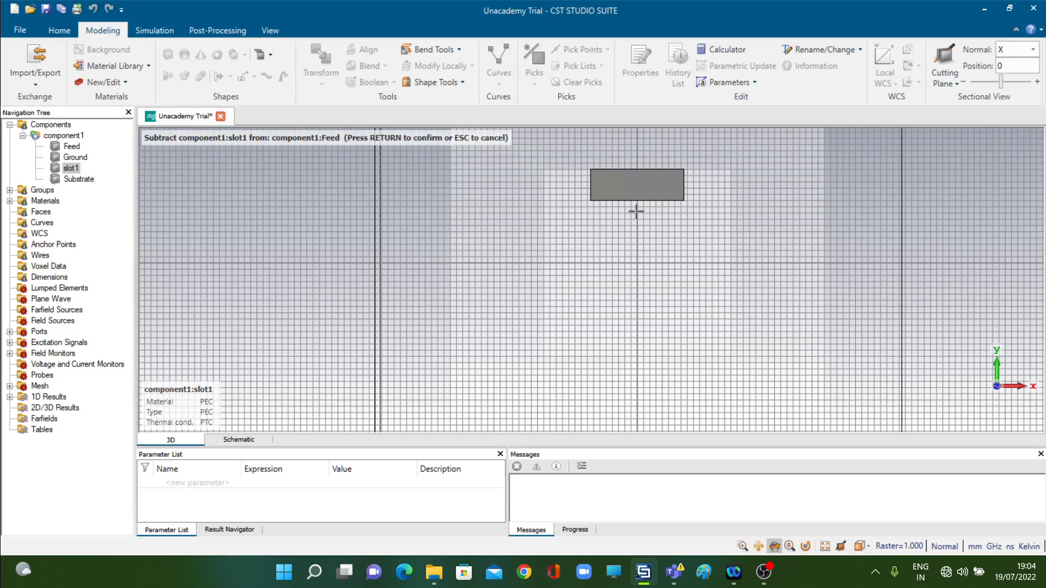
pyautogui.press('Return')
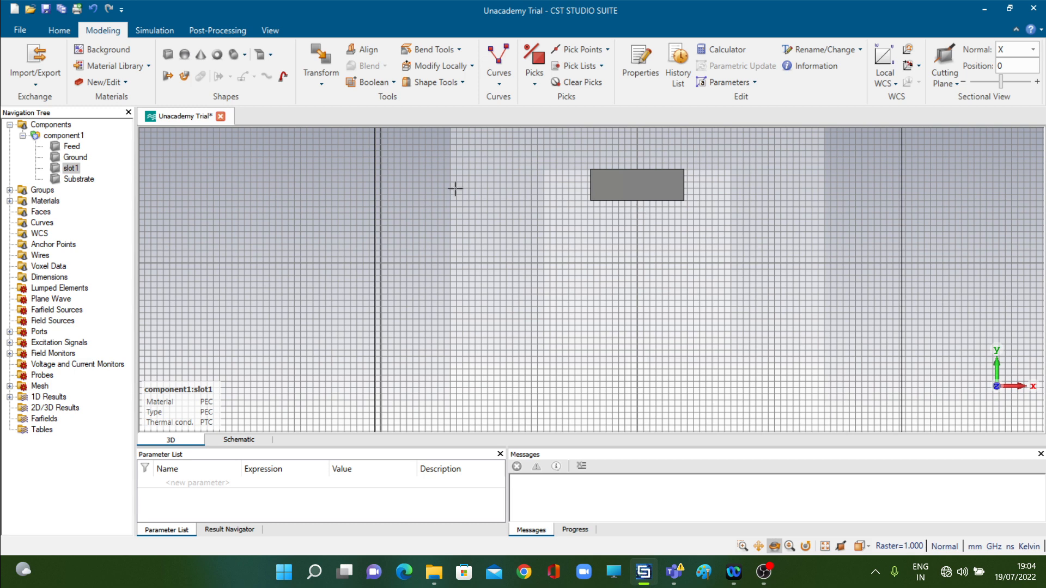
pyautogui.click(64, 135)
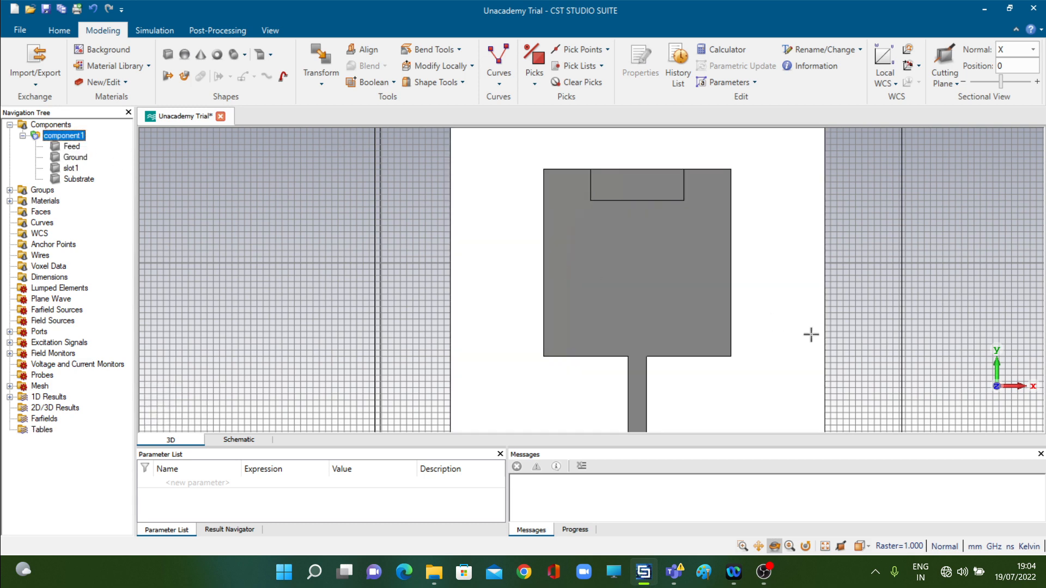
# Step: Subtract slot1 from the Feed shape to cut a rectangular notch in the patch's upper edge, leaving Feed selected
pyautogui.click(650, 273)
pyautogui.click(649, 273)
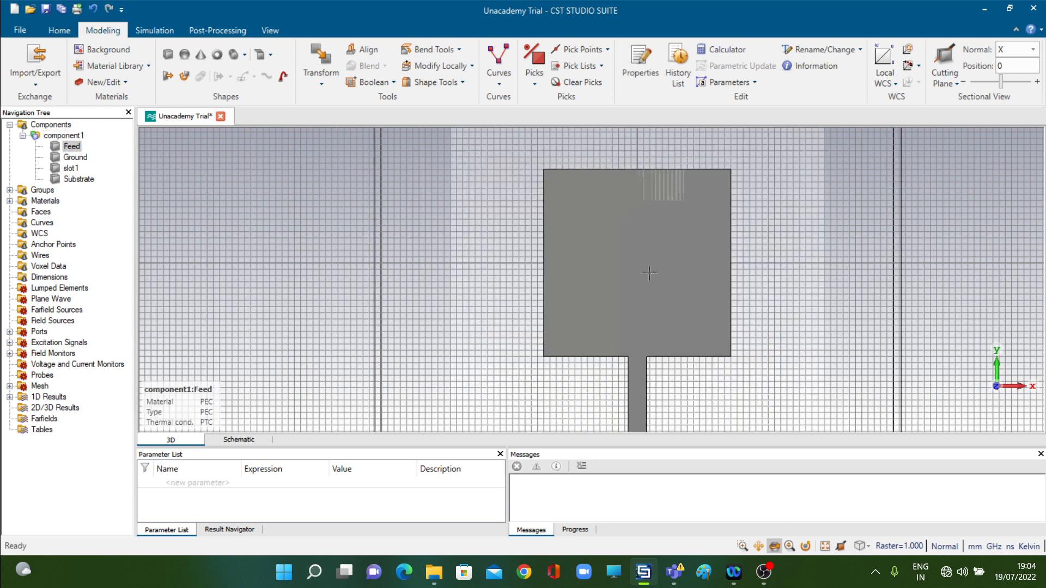
pyautogui.click(394, 82)
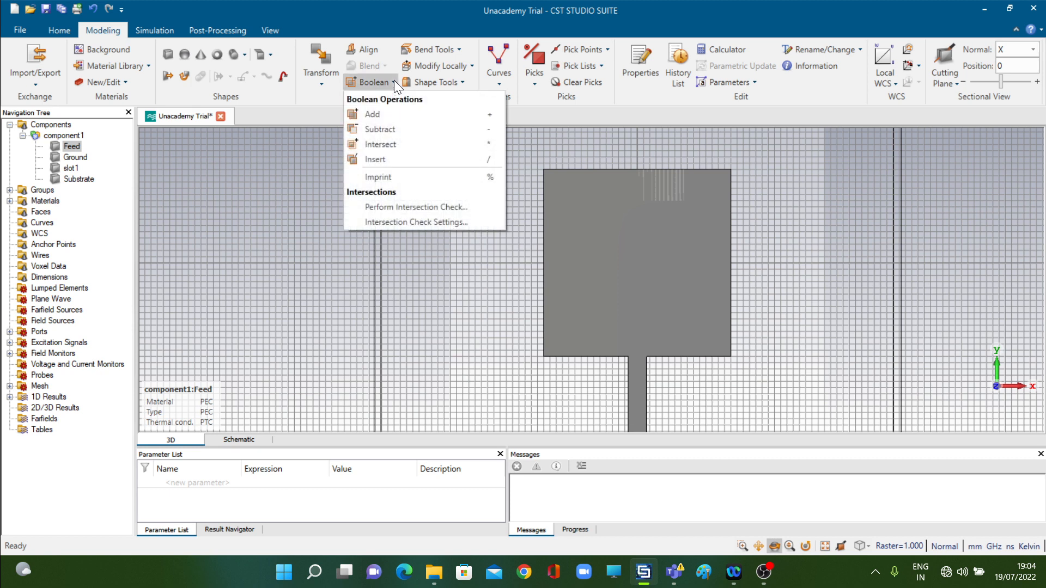
pyautogui.click(380, 131)
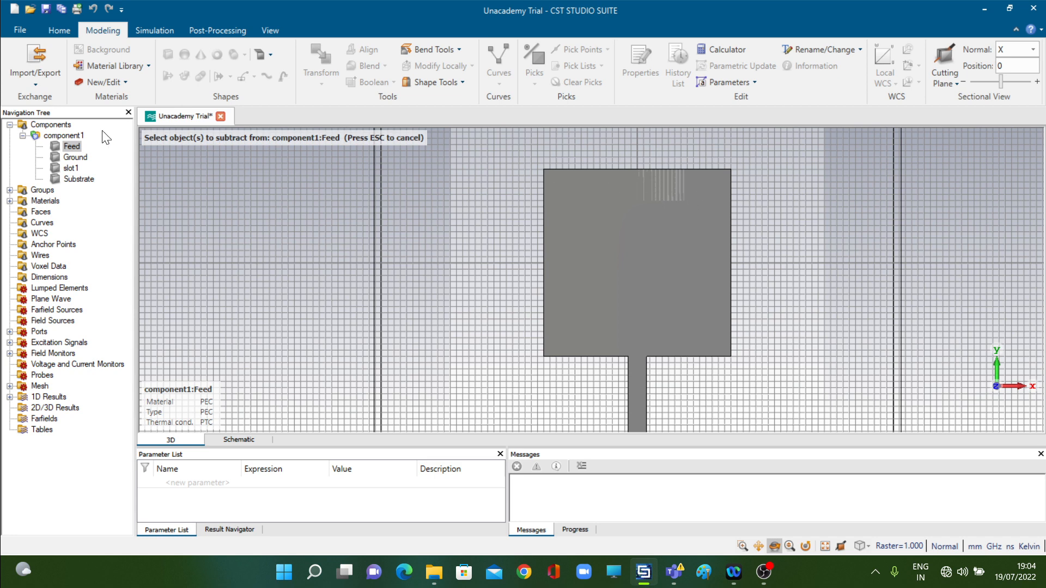
pyautogui.click(70, 169)
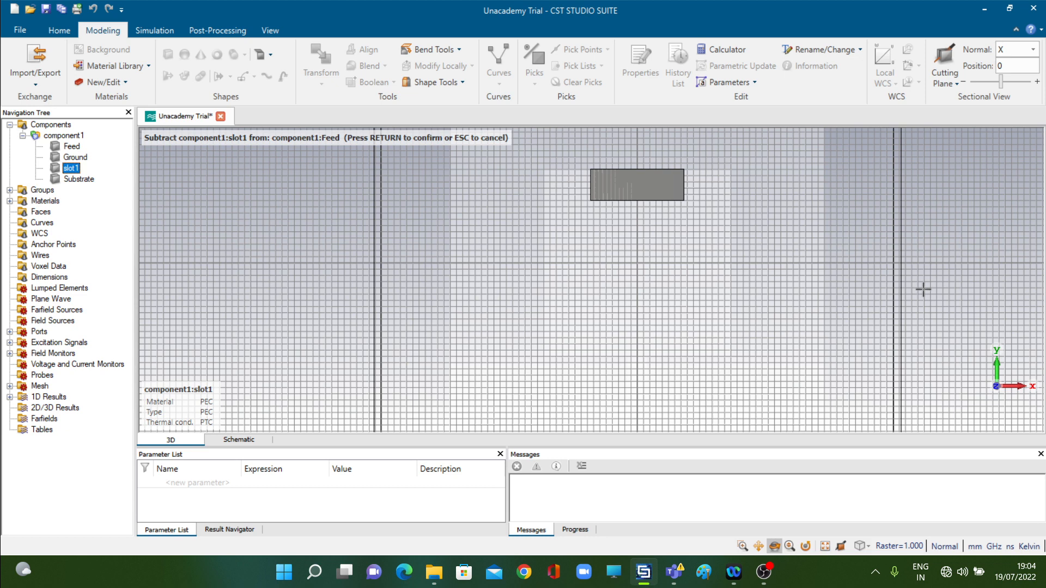
pyautogui.press('Return')
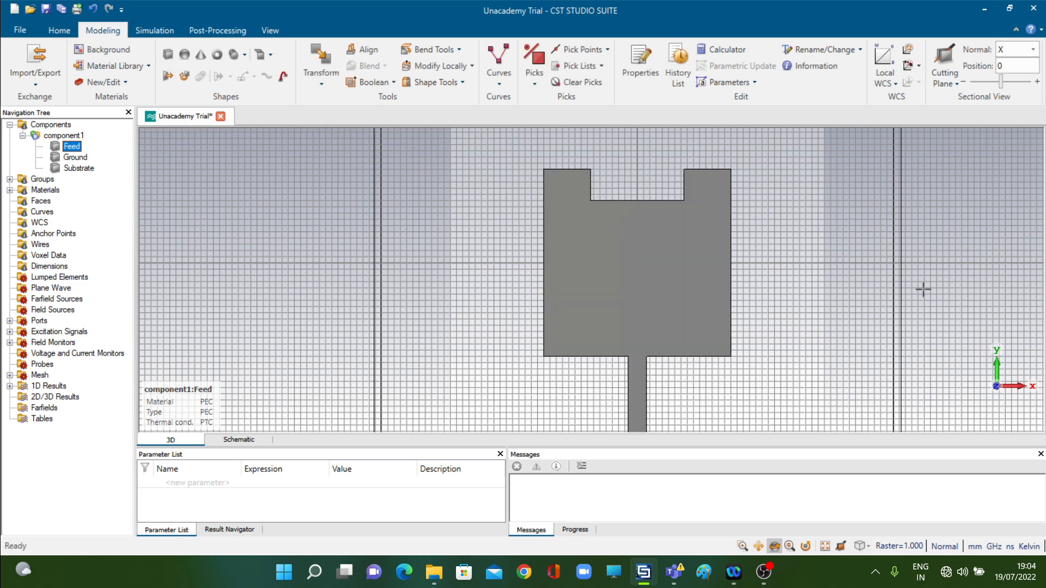
pyautogui.click(71, 146)
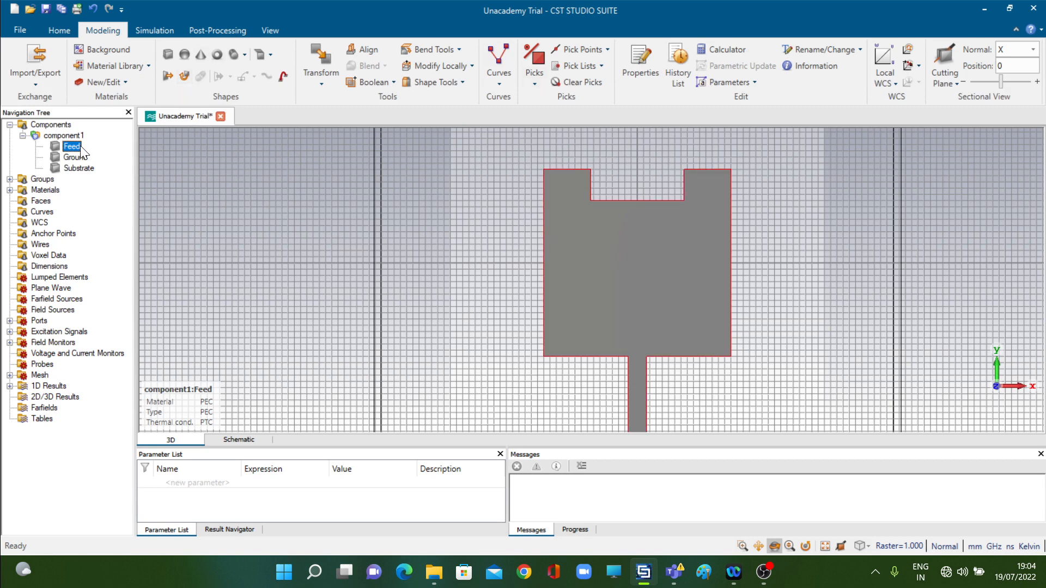